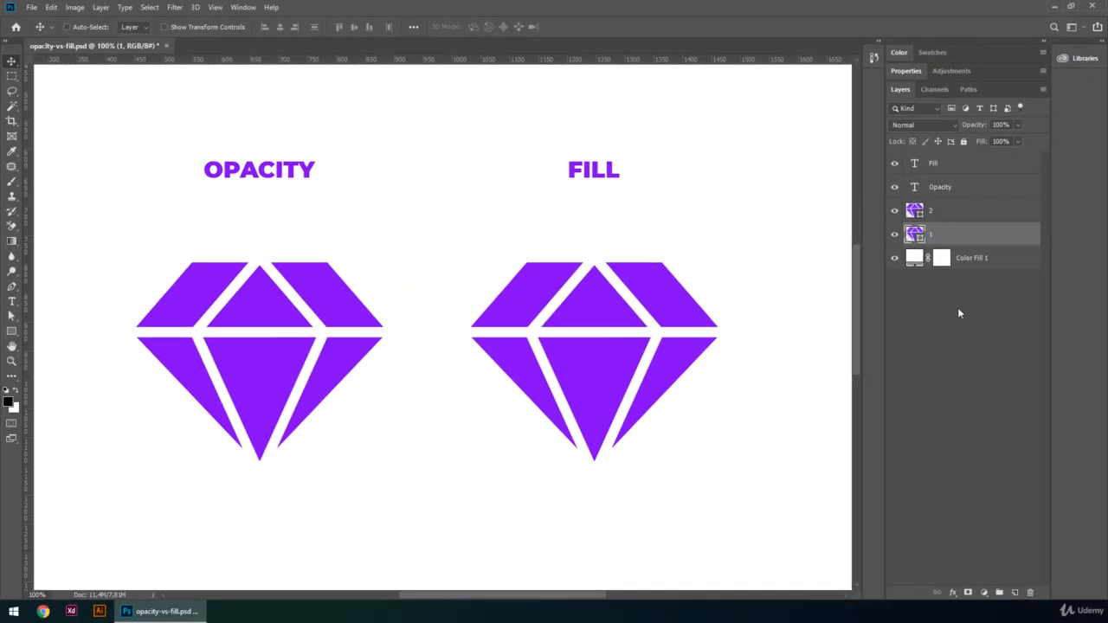
Set the opacity of layer 1, the diamond under the OPACITY heading, to 60%
left_click(960, 212)
left_click(961, 237)
left_click(960, 216)
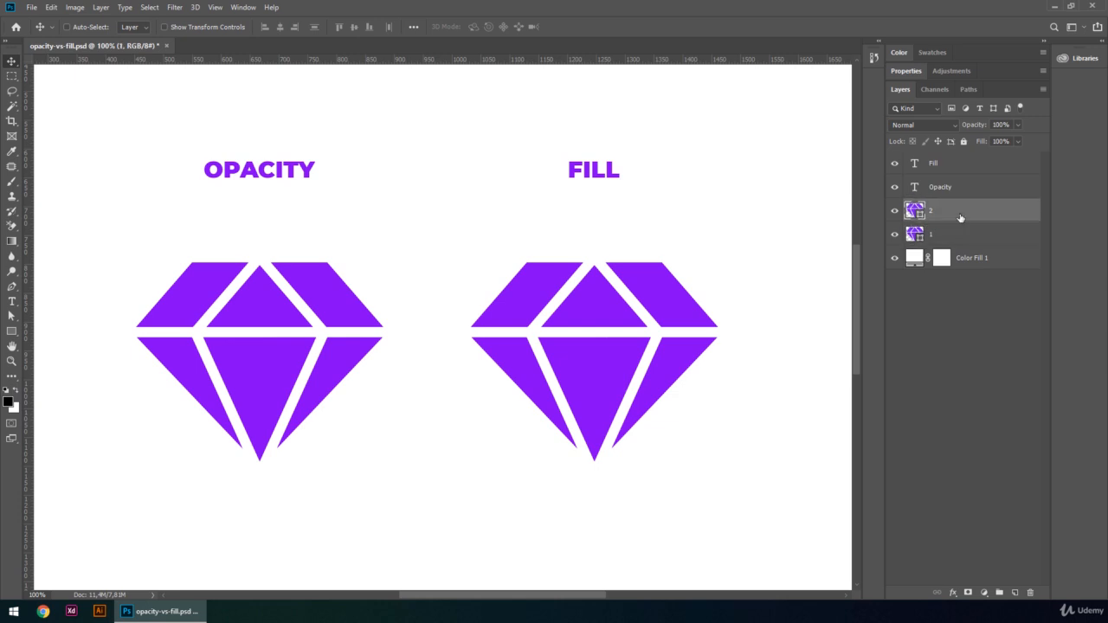
left_click(959, 236)
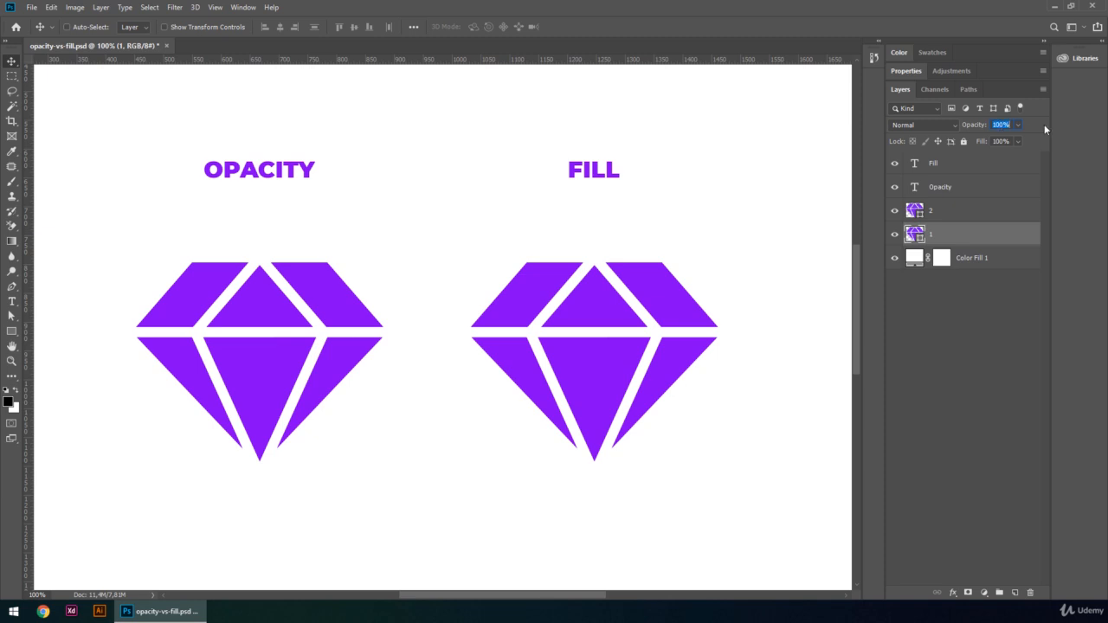
type("60")
key("Return")
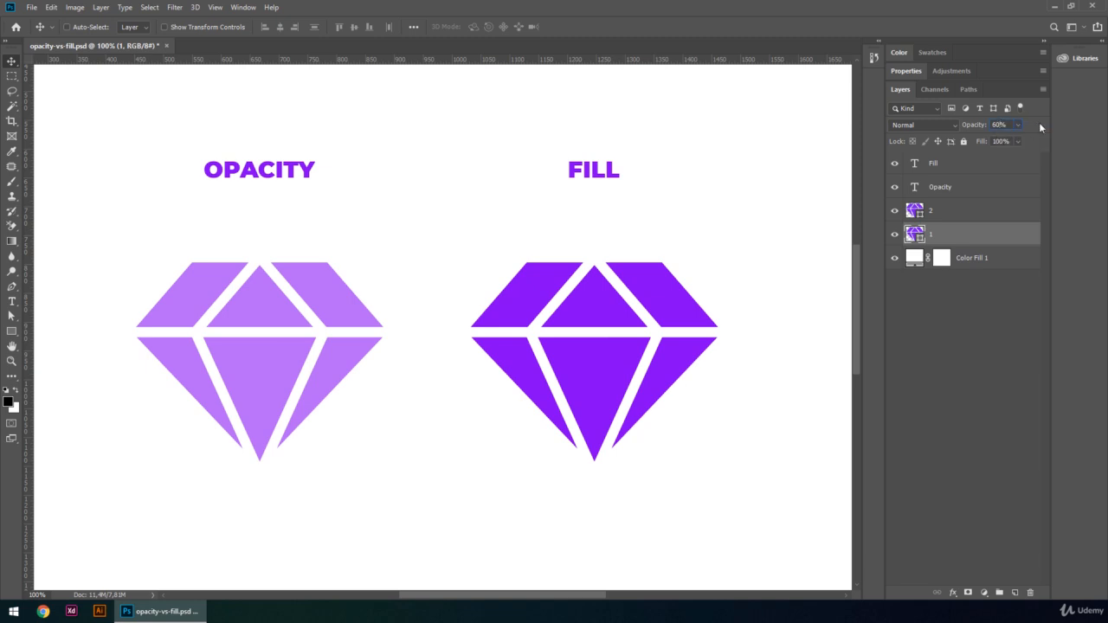
Lower layer 1's opacity to 30% in increments of 10%
key("shift+Down")
key("shift+Down")
key("shift+Down")
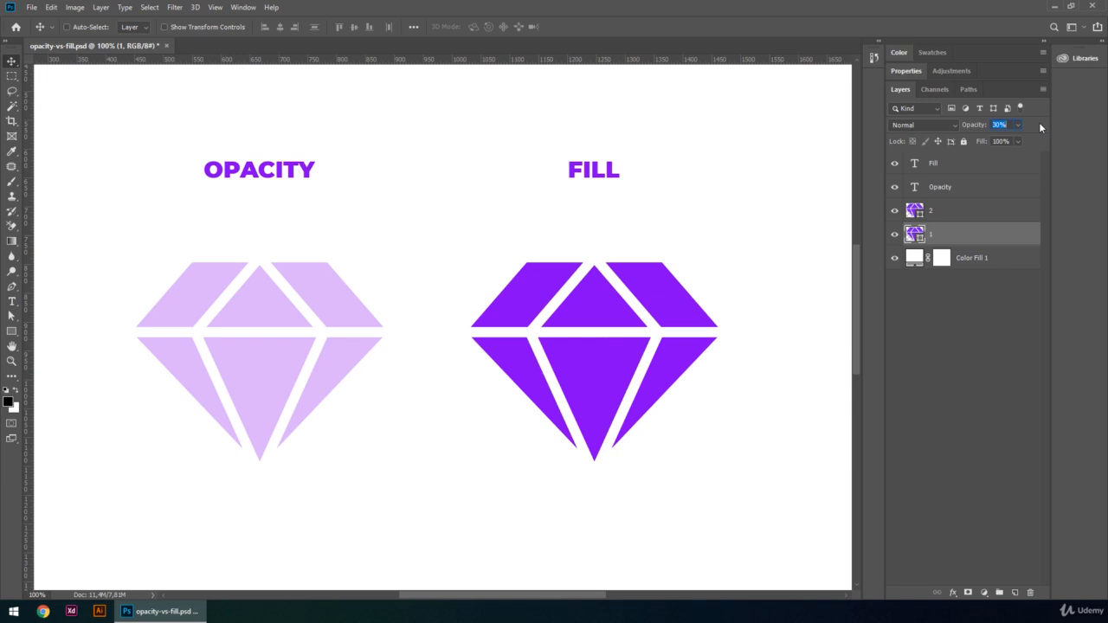
key("Return")
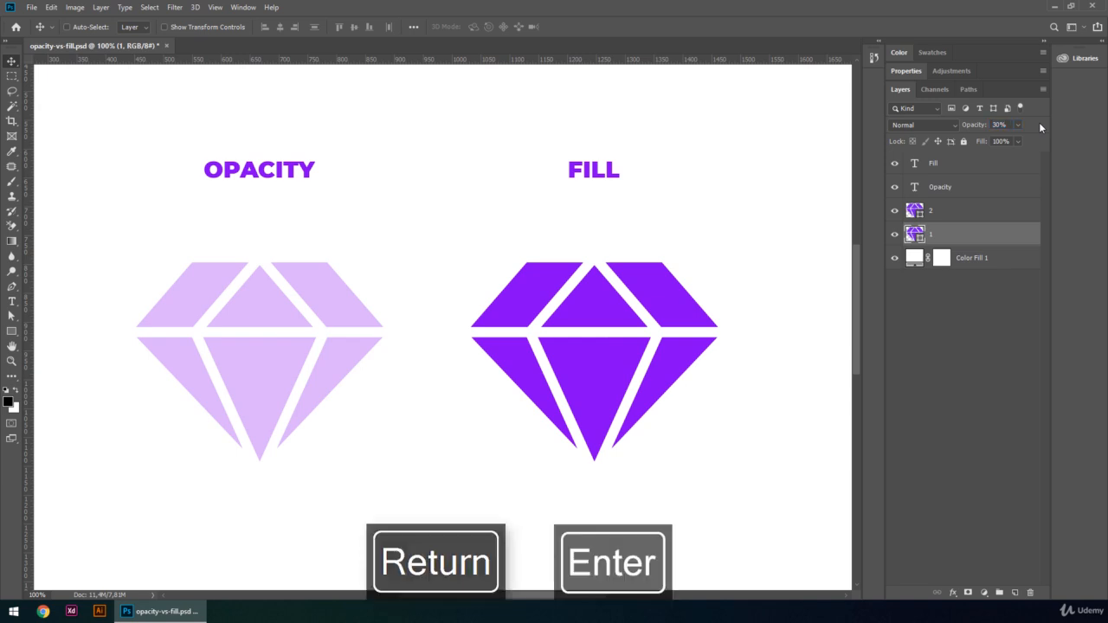
Set layer 1's opacity to 20%, 50% and 100% in turn, ending at 25%
key("2")
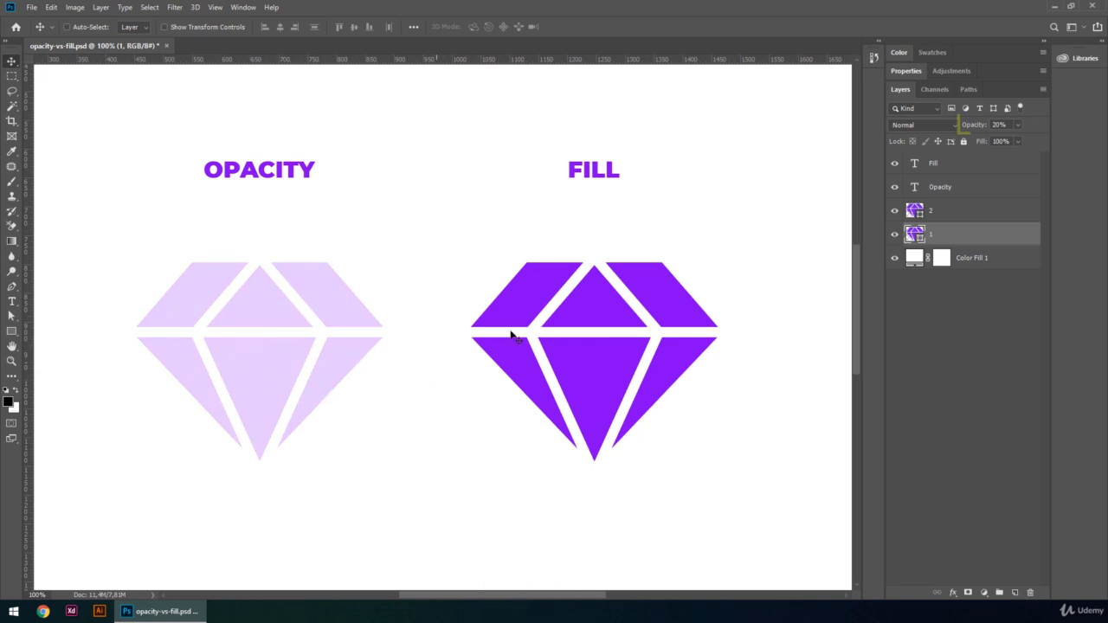
key("5")
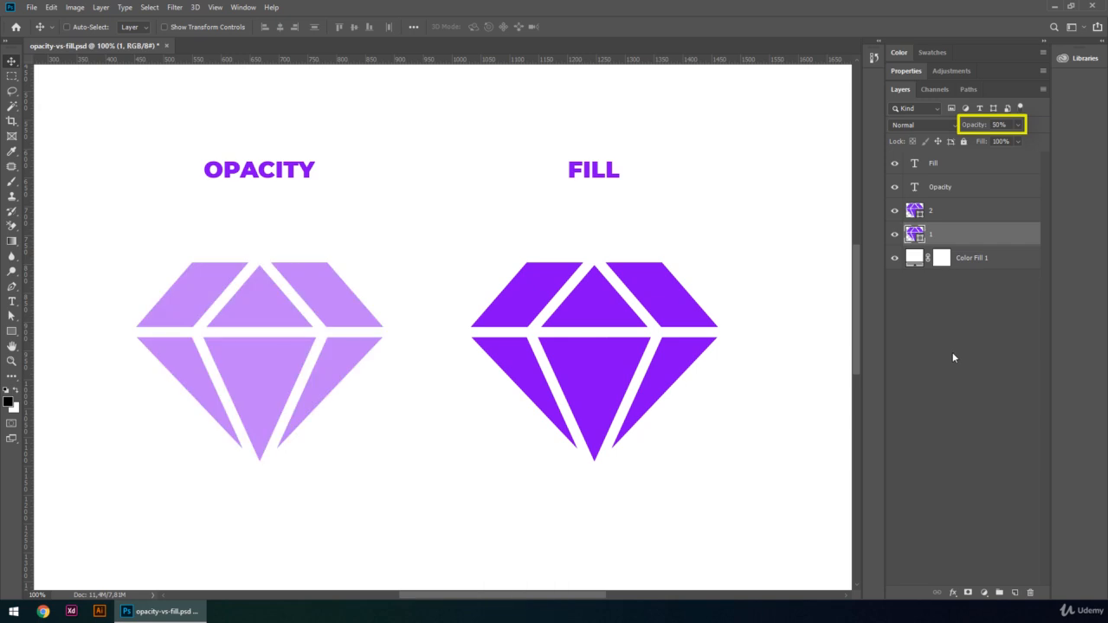
key("0")
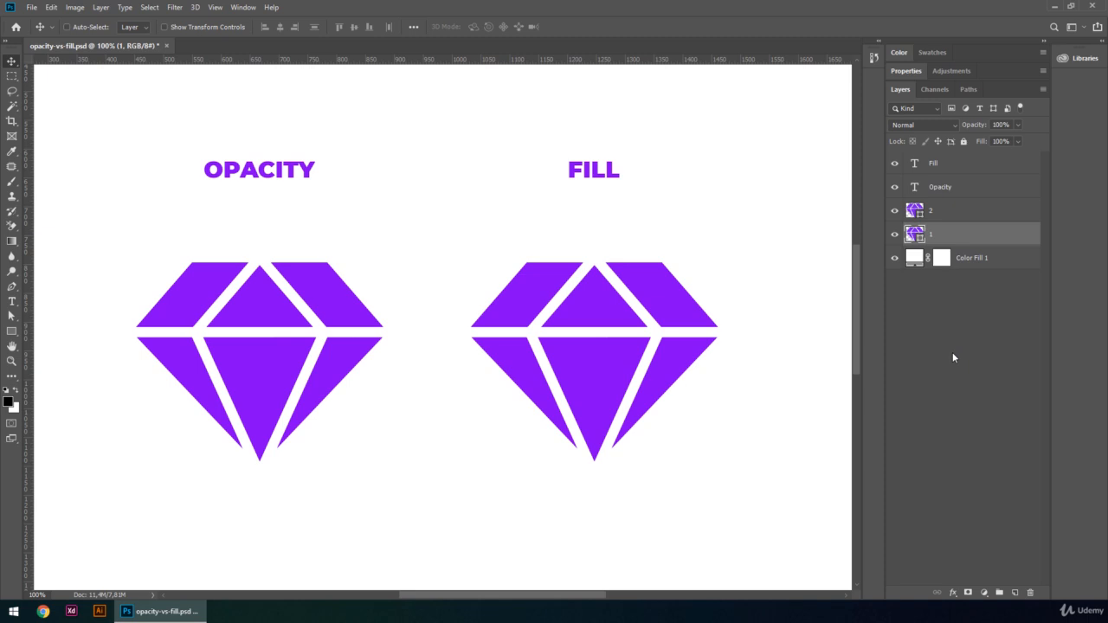
key("2")
key("5")
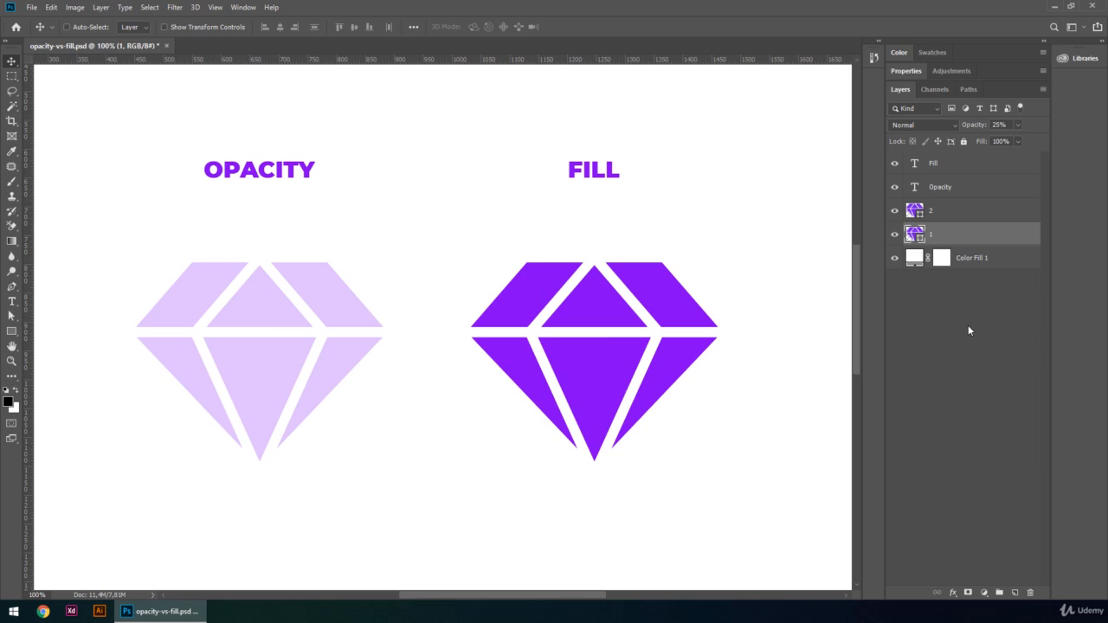
Set the fill of layer 2, the diamond under the FILL heading, to 25%
left_click(962, 219)
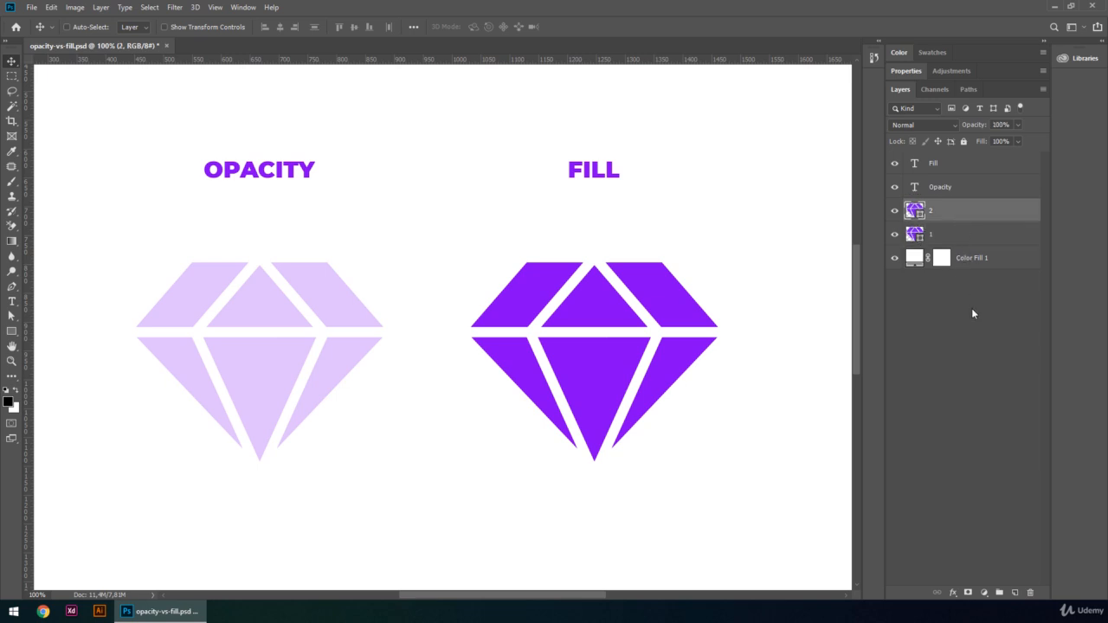
left_click(1001, 142)
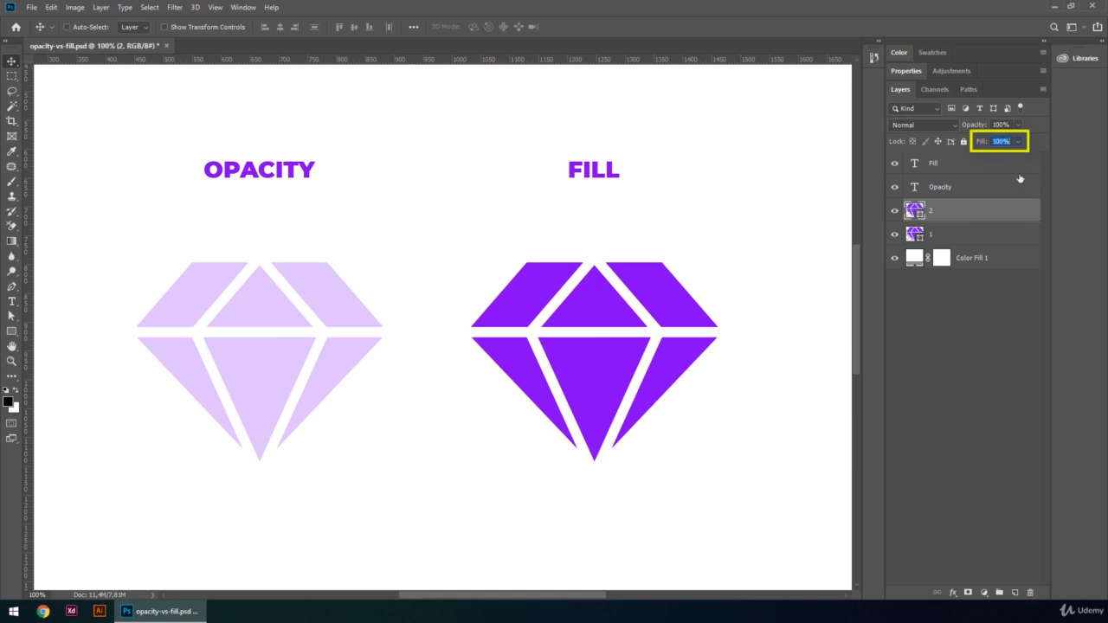
type("25")
key("Return")
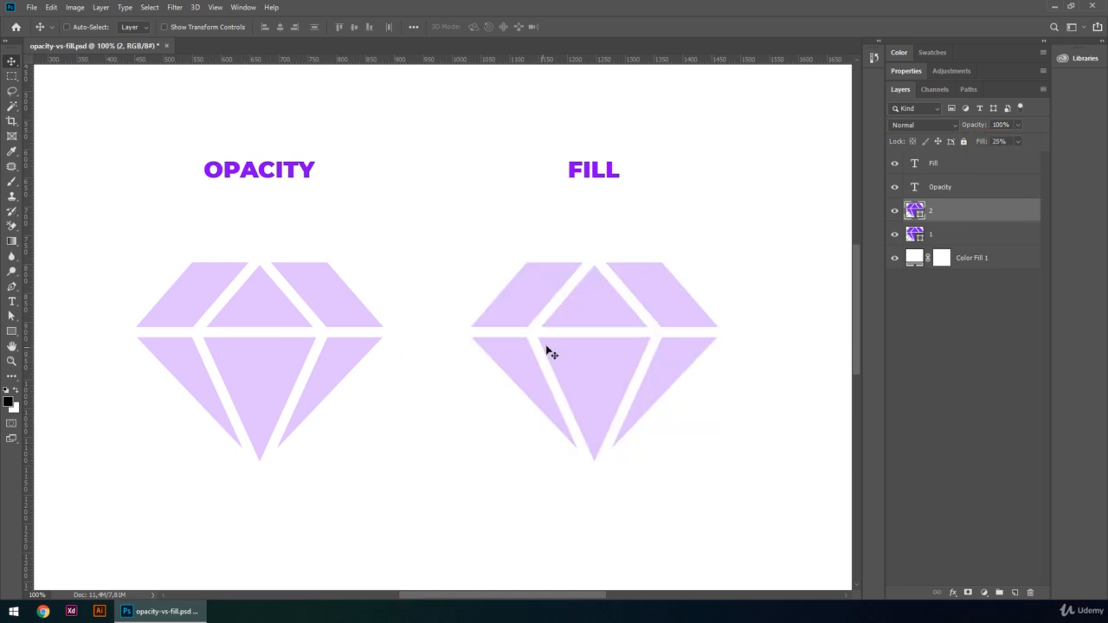
Add a 10 px red inside Stroke effect to layer 2 and reduce the layer's fill to 0%
left_click(964, 241)
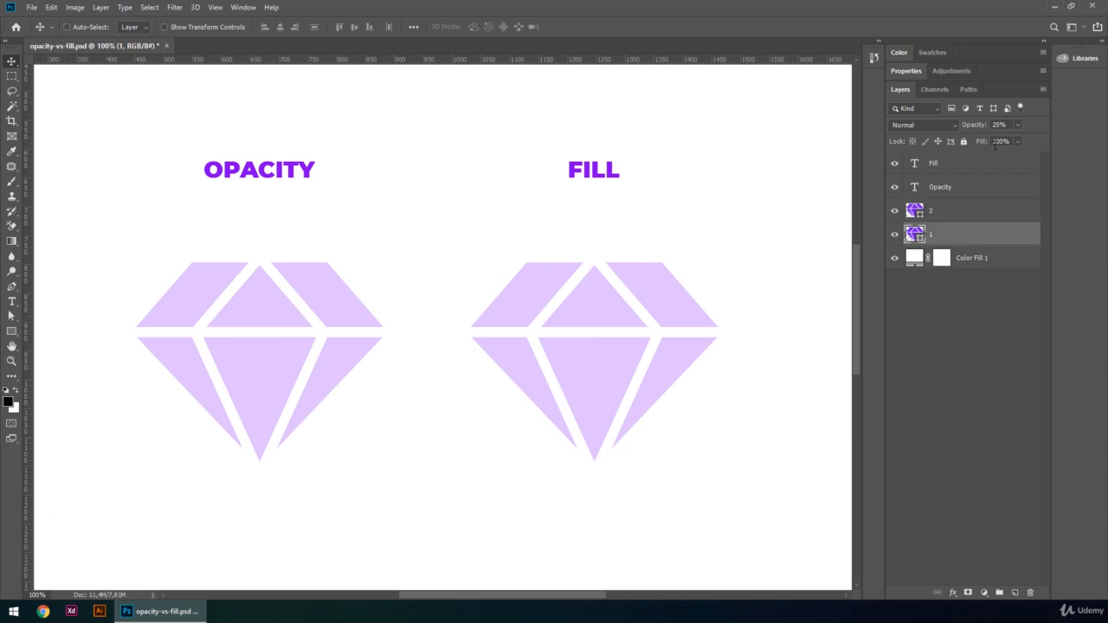
left_click(1003, 208)
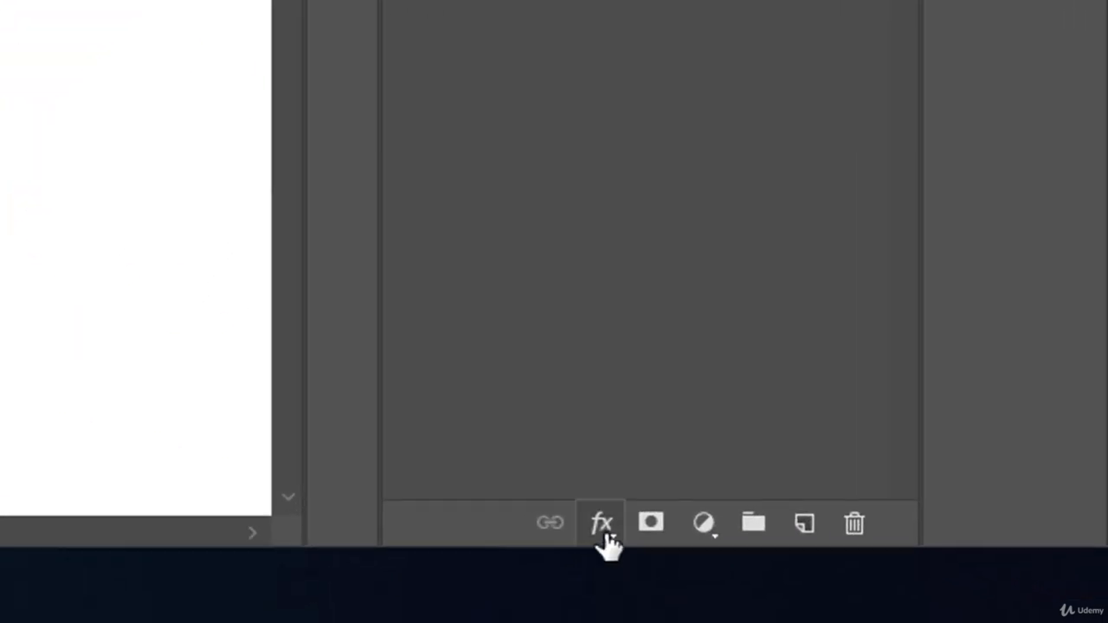
left_click(954, 594)
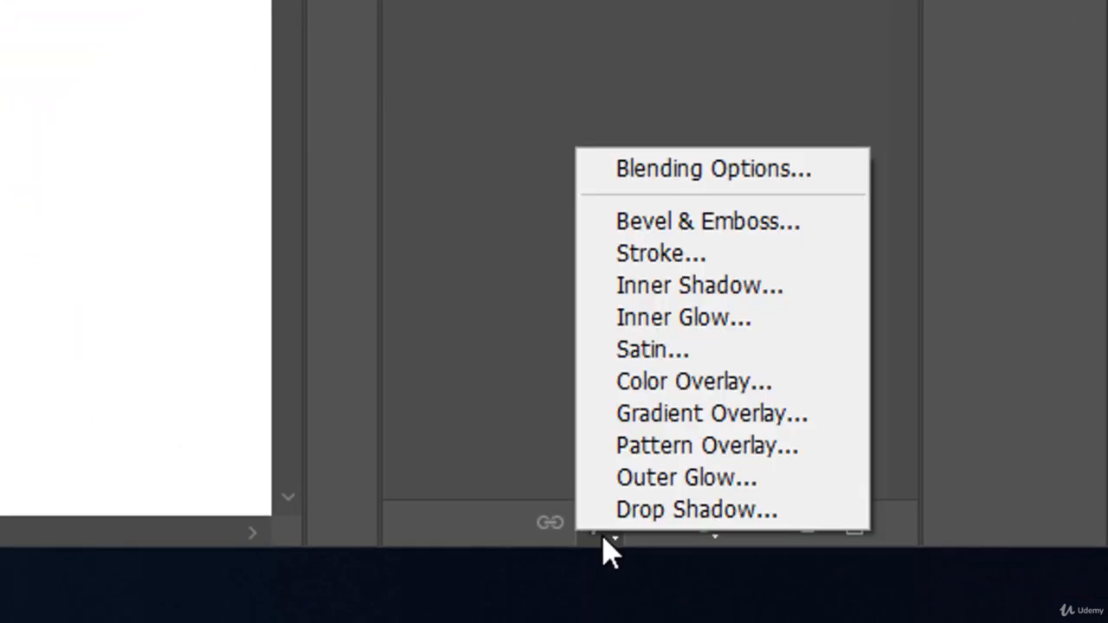
left_click(672, 259)
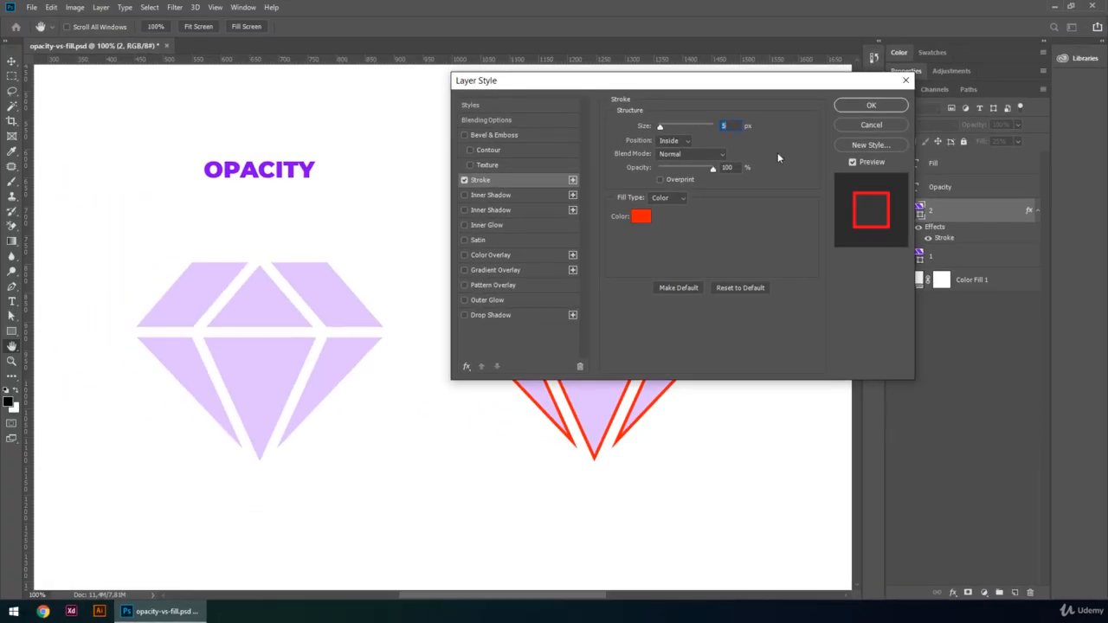
mouse_move(754, 79)
left_mouse_down()
mouse_move(690, 102)
mouse_move(607, 170)
left_mouse_up()
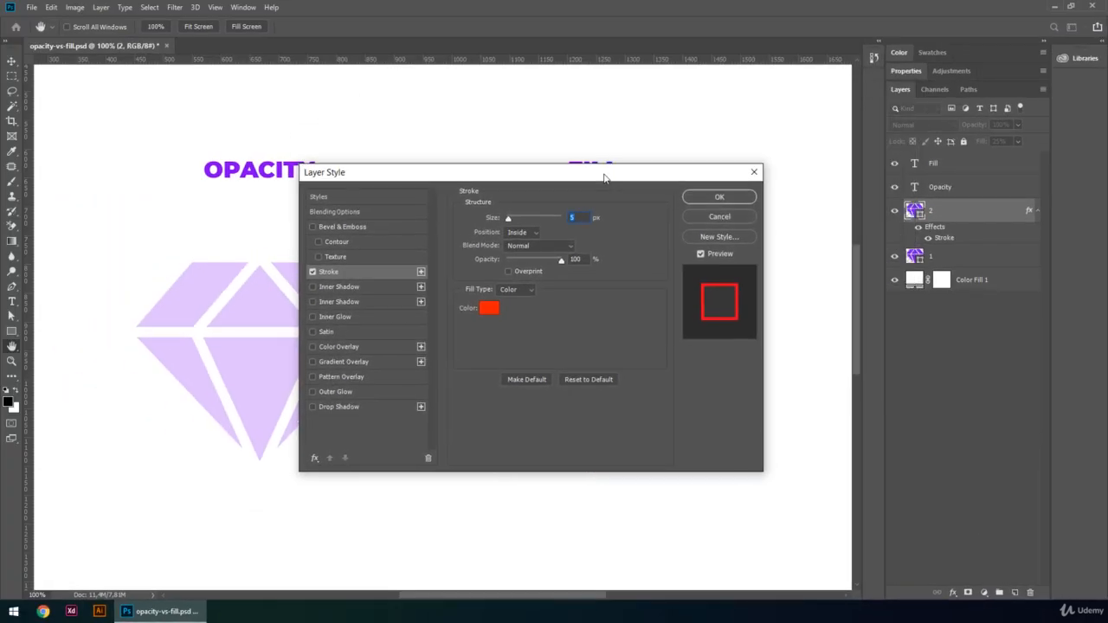
type("10")
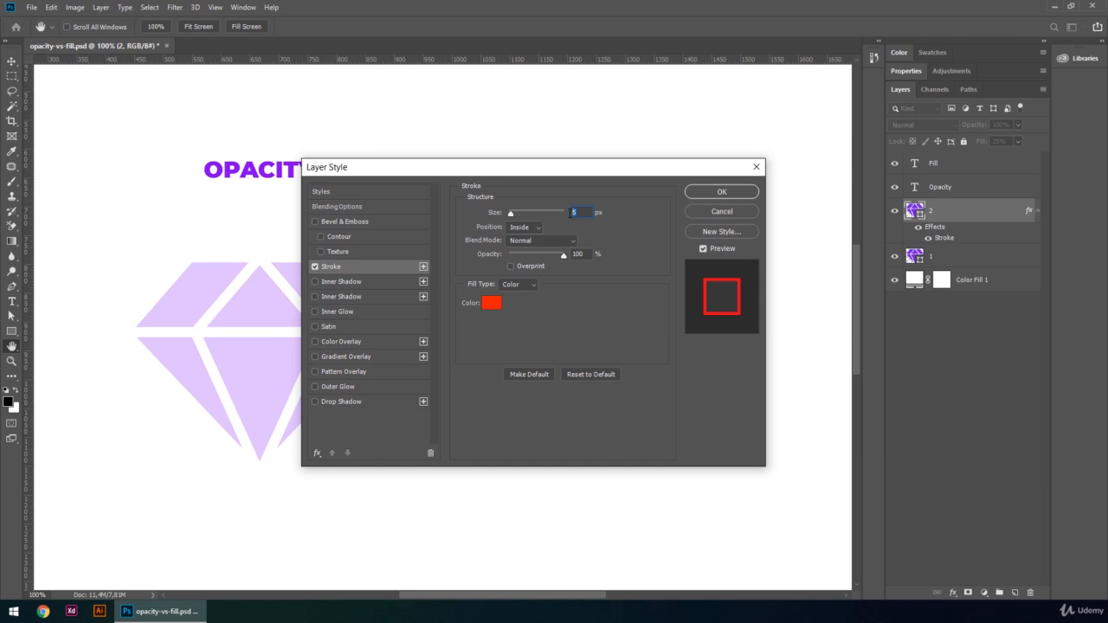
left_click(729, 192)
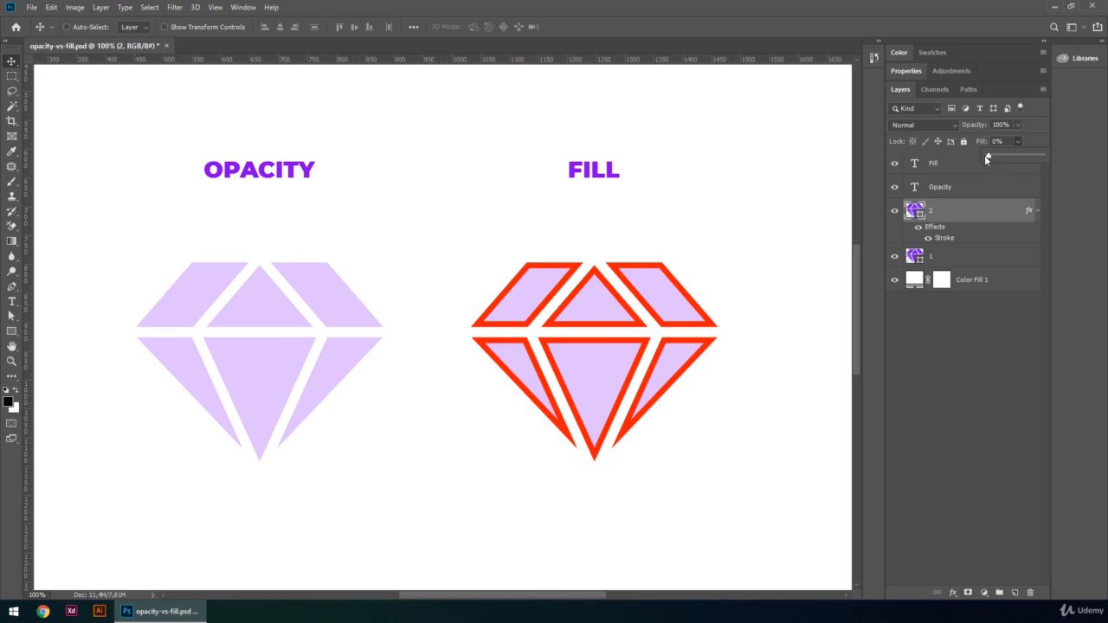
left_click_drag(985, 155, 980, 156)
left_click(967, 303)
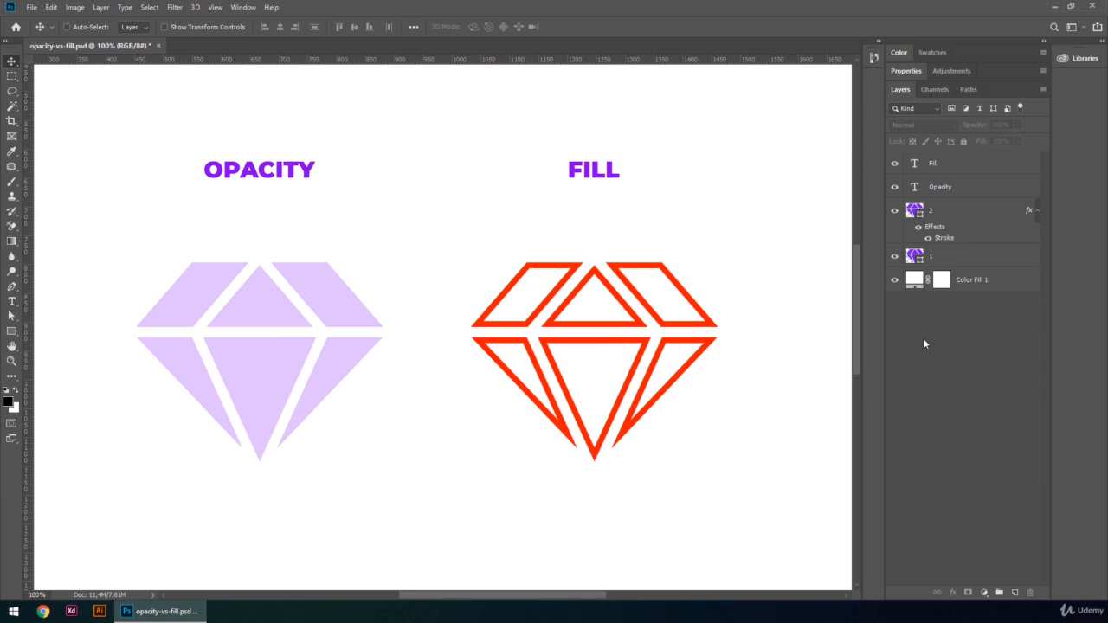
Enable the red Stroke layer style on layer 1
left_click(992, 257)
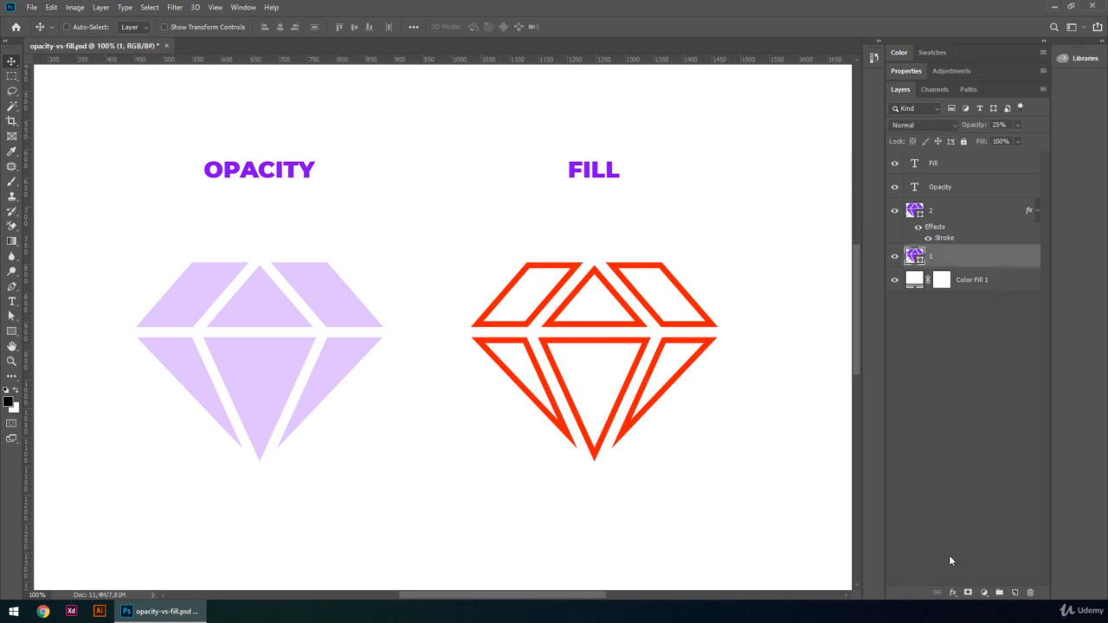
double_click(998, 254)
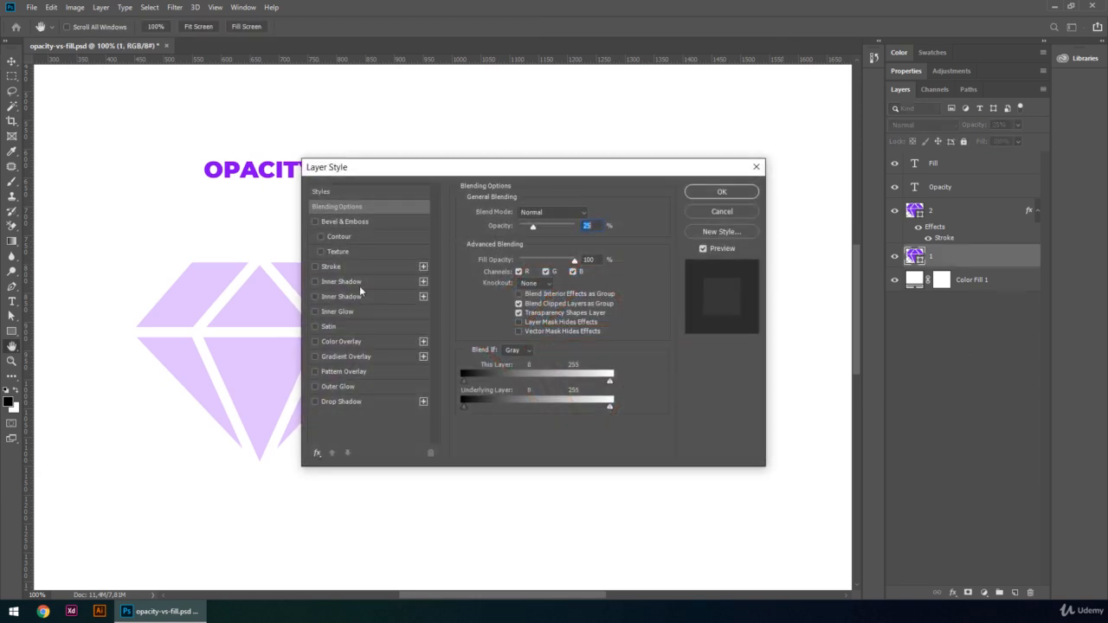
left_click(316, 267)
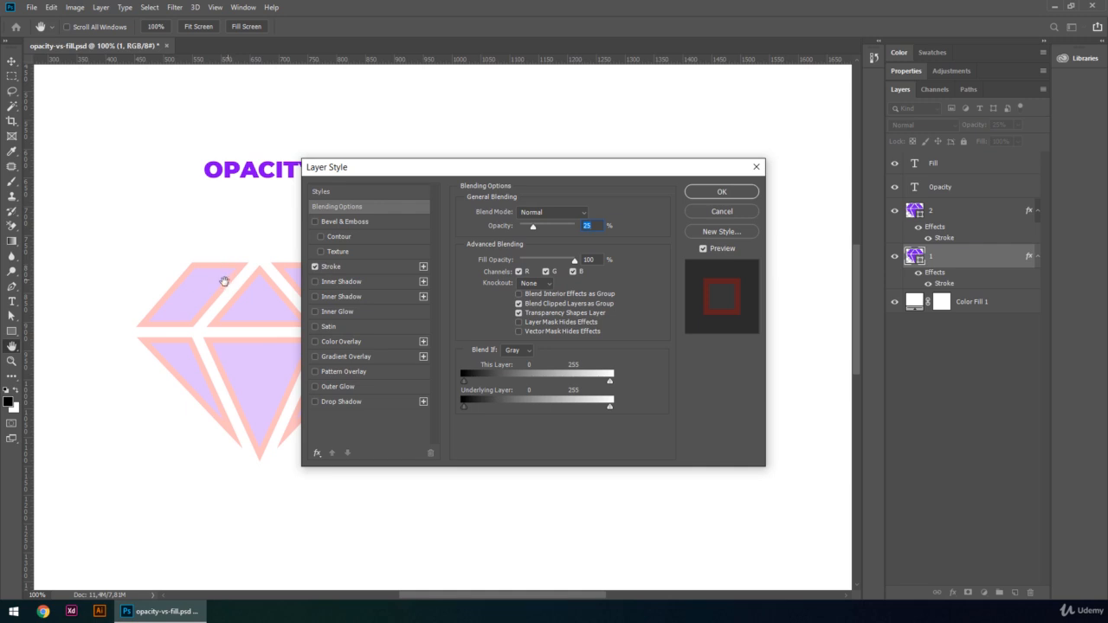
left_click(715, 193)
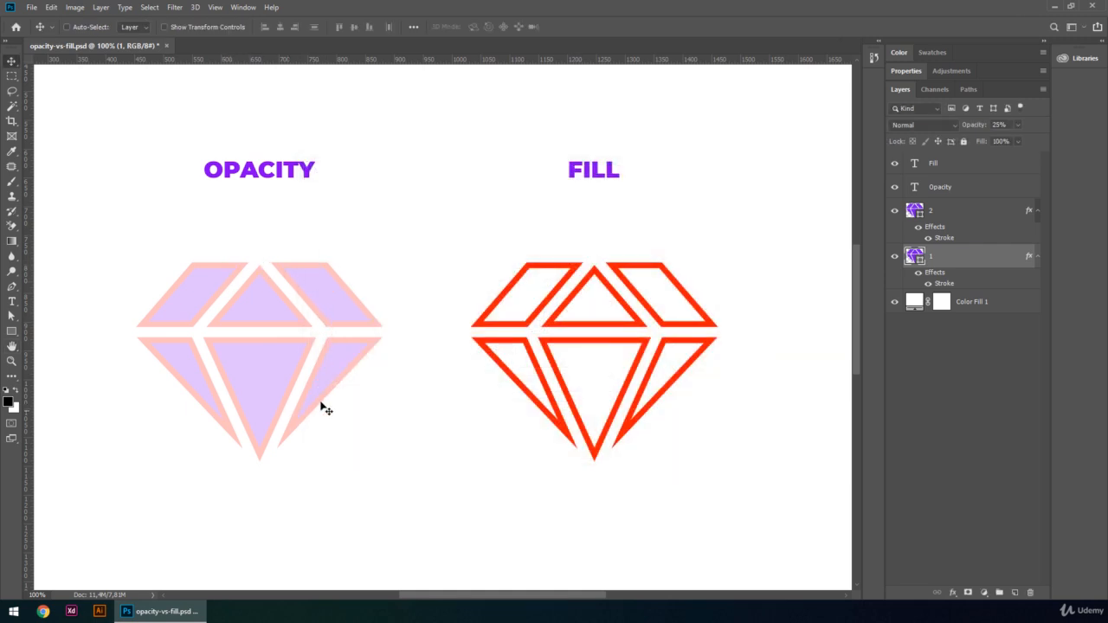
Reduce layer 1's opacity to 0% and compare its opacity and fill settings with those of layer 2
left_click(1017, 125)
left_click_drag(1004, 141, 988, 141)
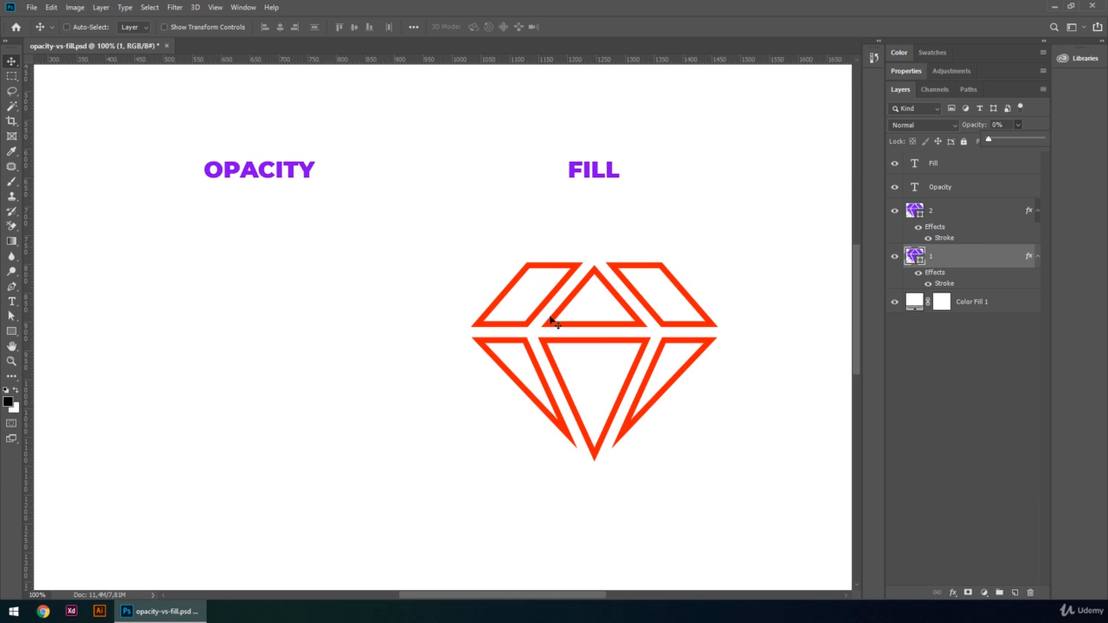
left_click(1018, 381)
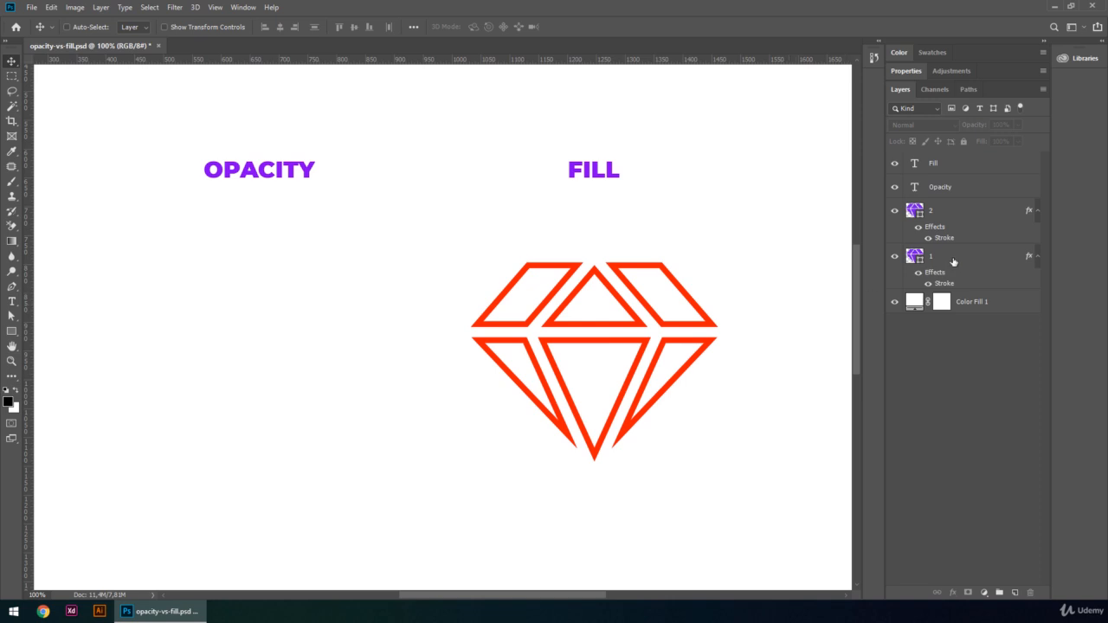
left_click(960, 215)
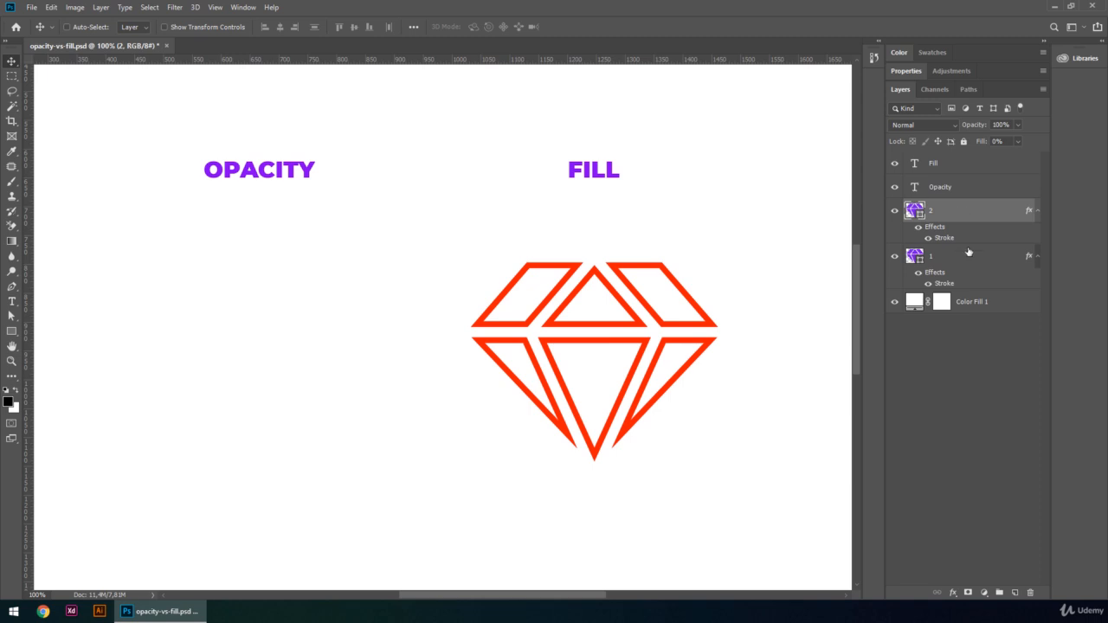
left_click(968, 251)
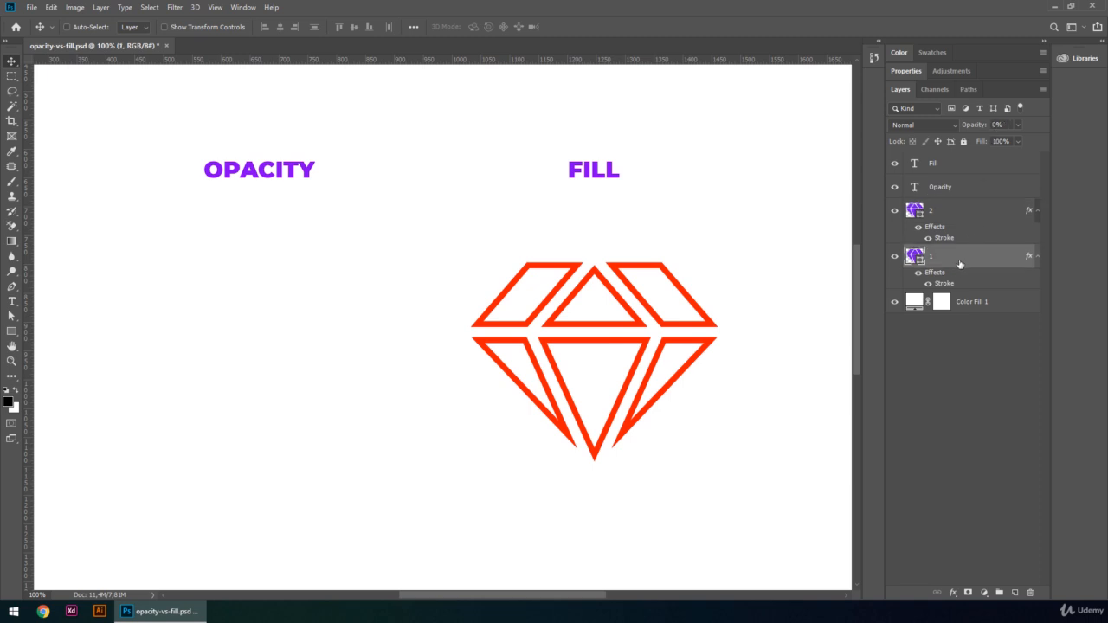
left_click(967, 216)
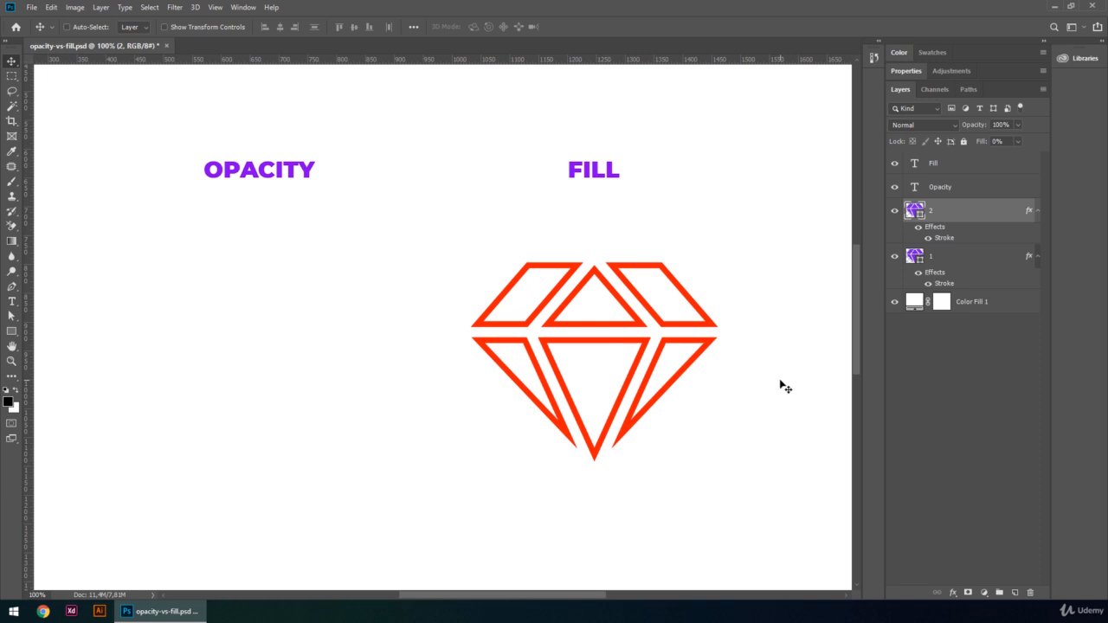
left_click(965, 260)
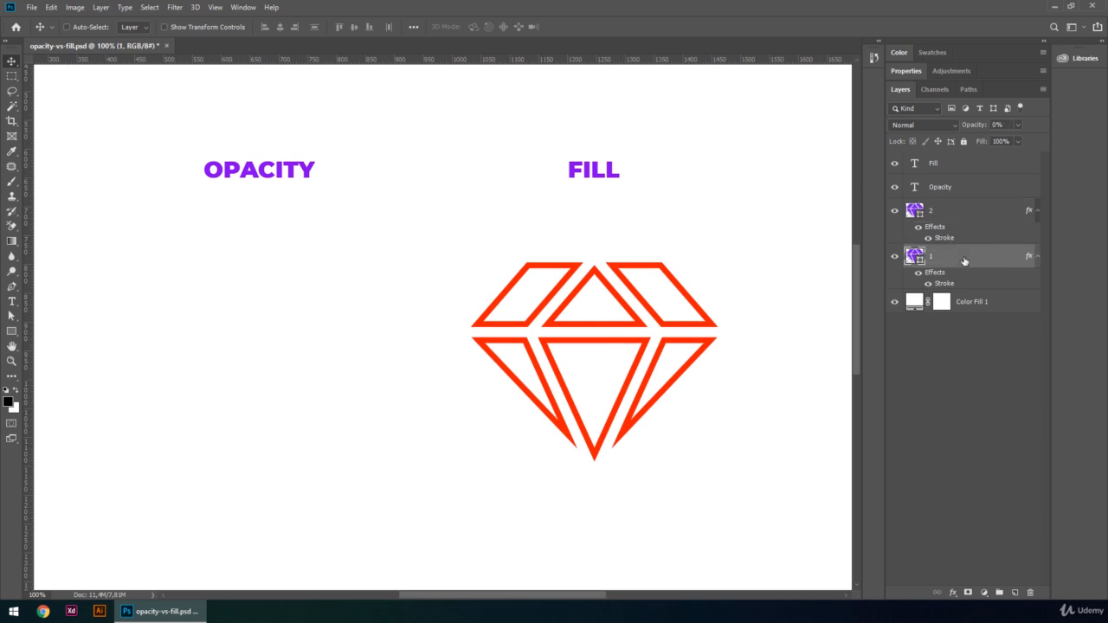
Add a new layer directly above Color Fill 1 and fill it with the foreground colour in Normal mode at 100% opacity
left_click(975, 306)
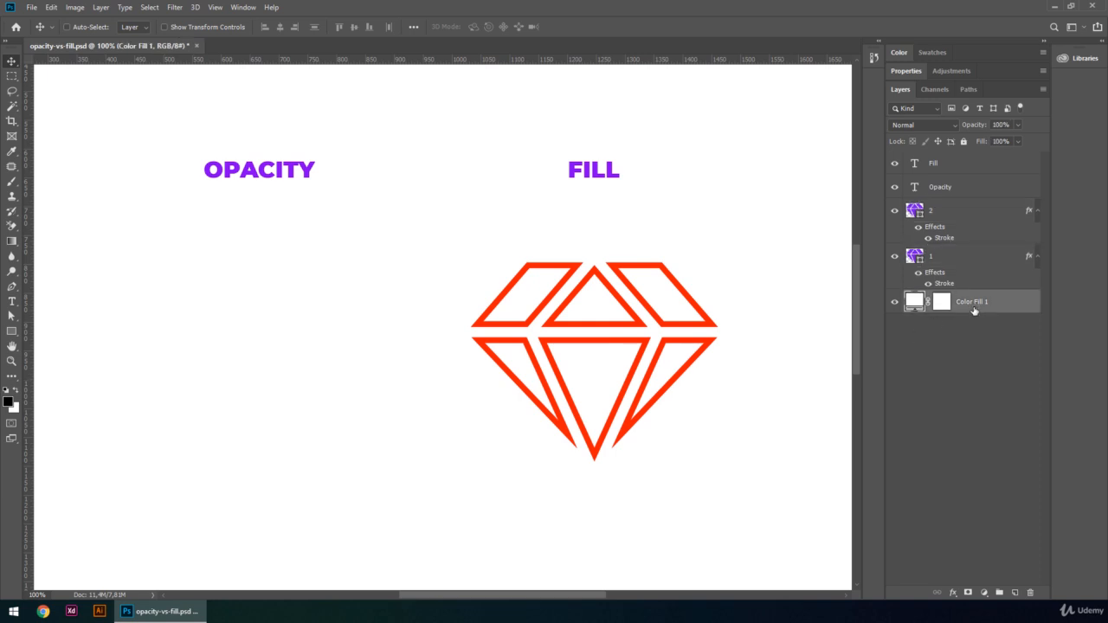
left_click(1015, 592)
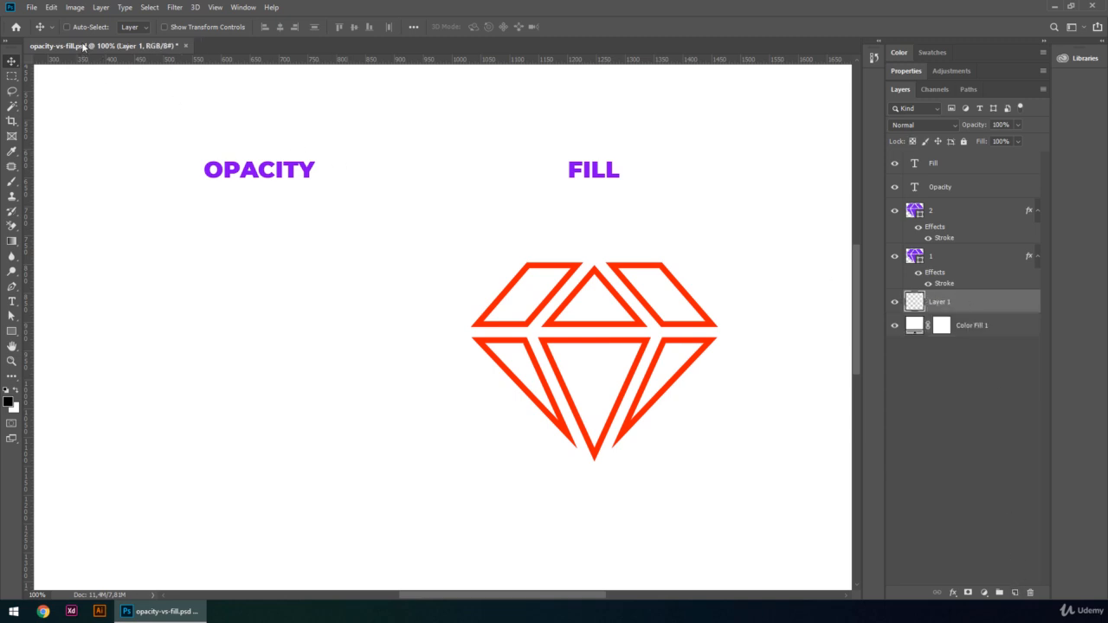
left_click(52, 7)
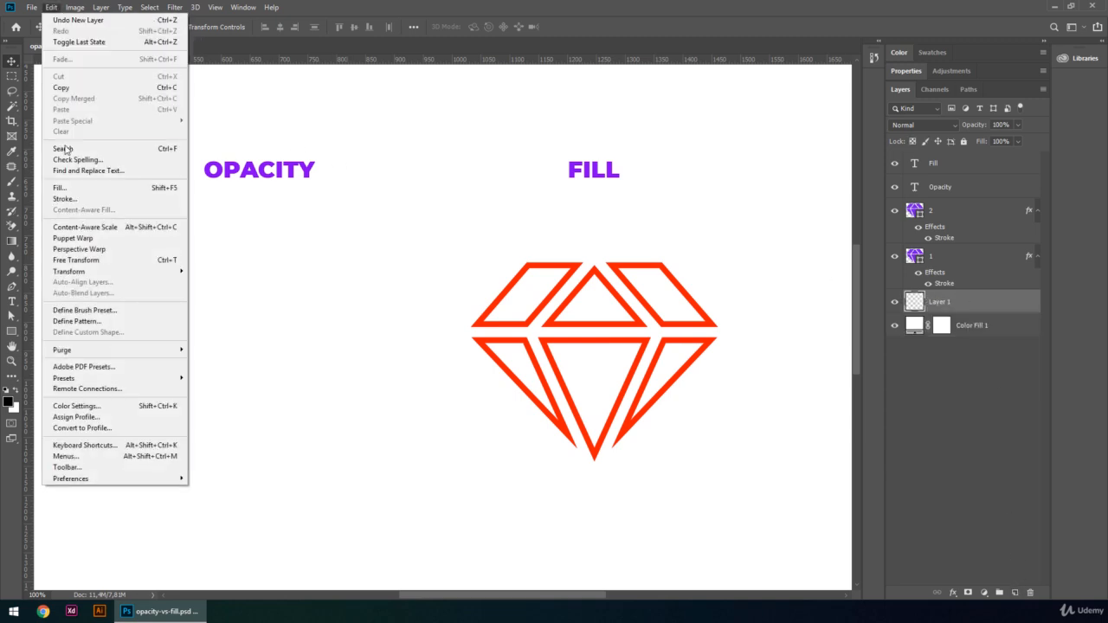
left_click(107, 195)
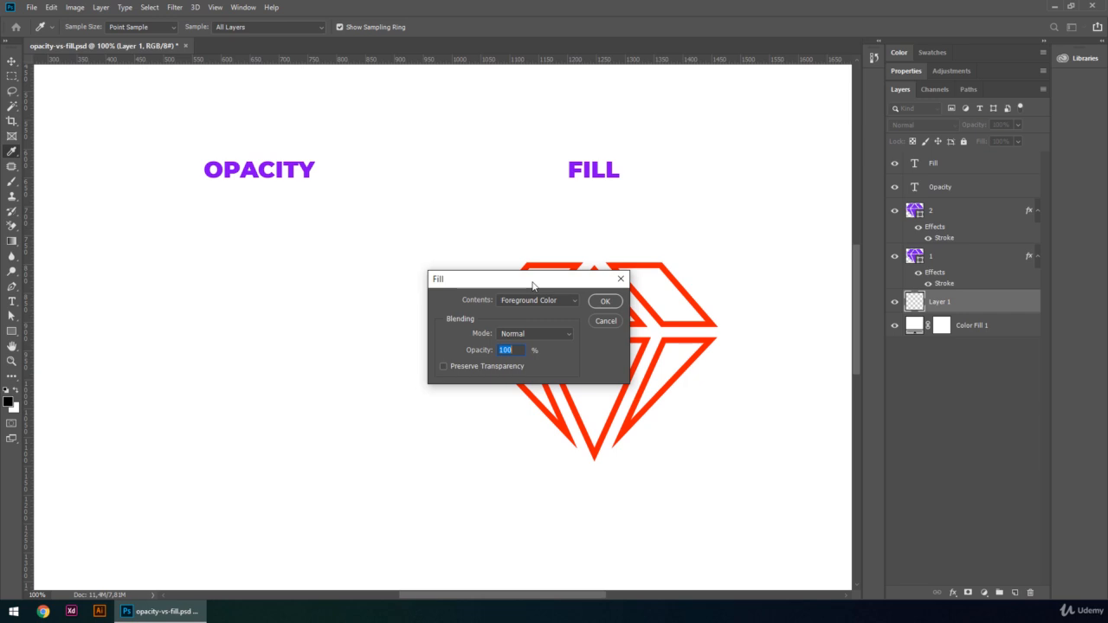
left_click(571, 300)
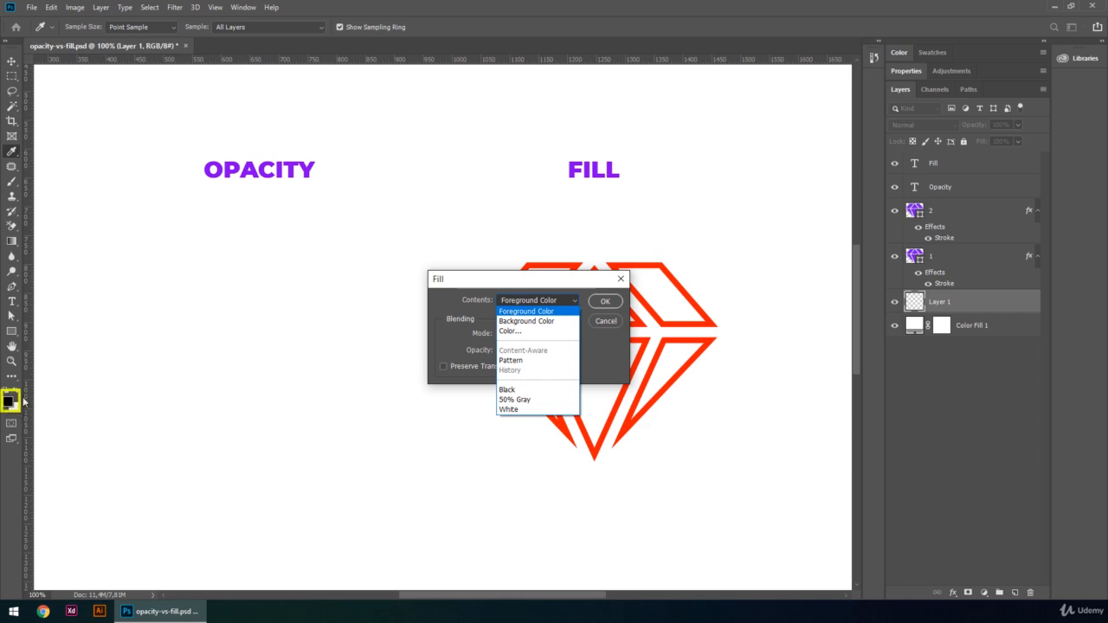
key("Down")
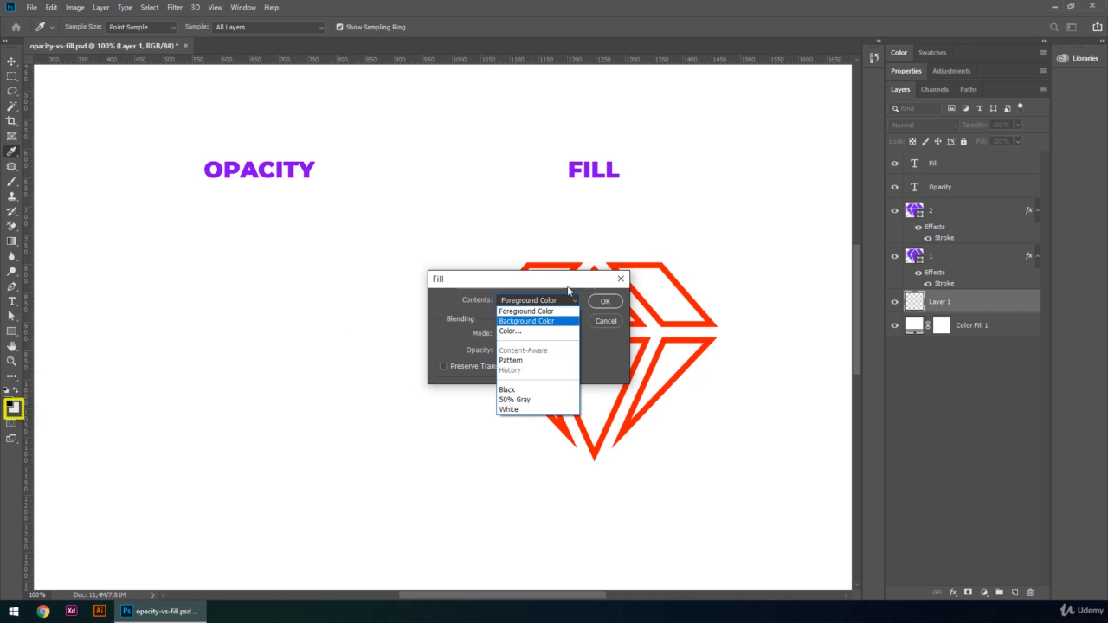
left_click(541, 310)
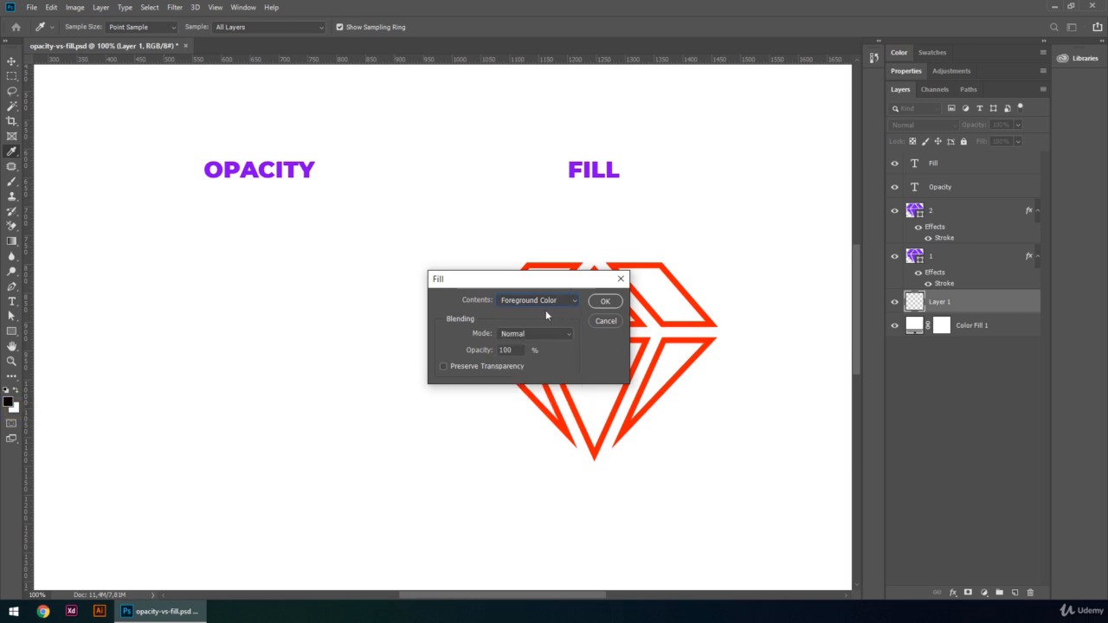
left_click(606, 301)
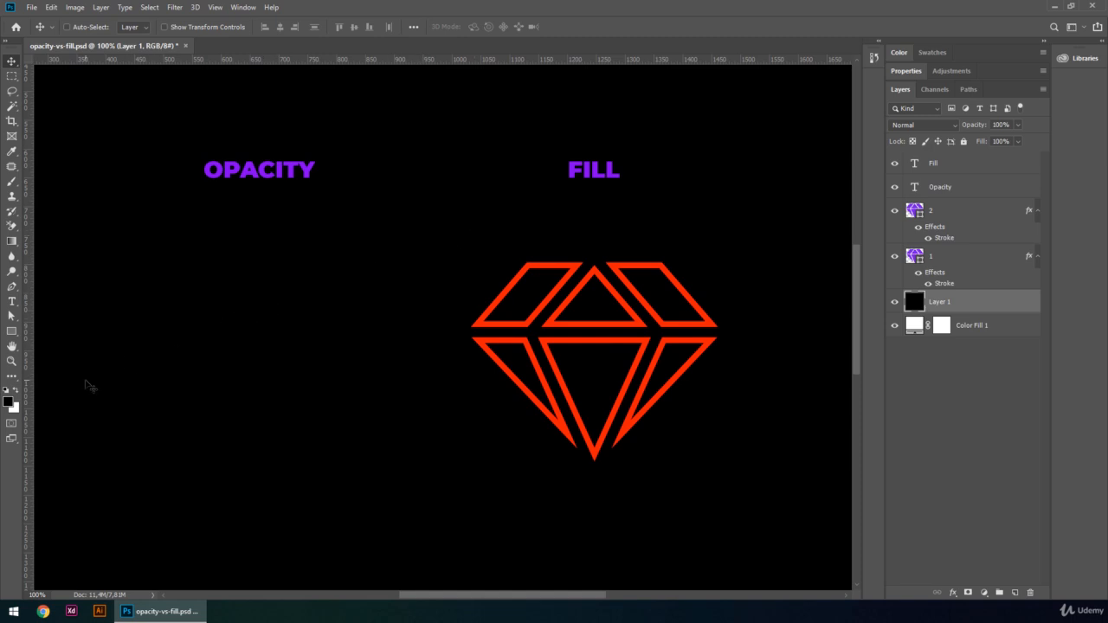
Set the foreground colour to blue, hex 2357ec
left_click(7, 401)
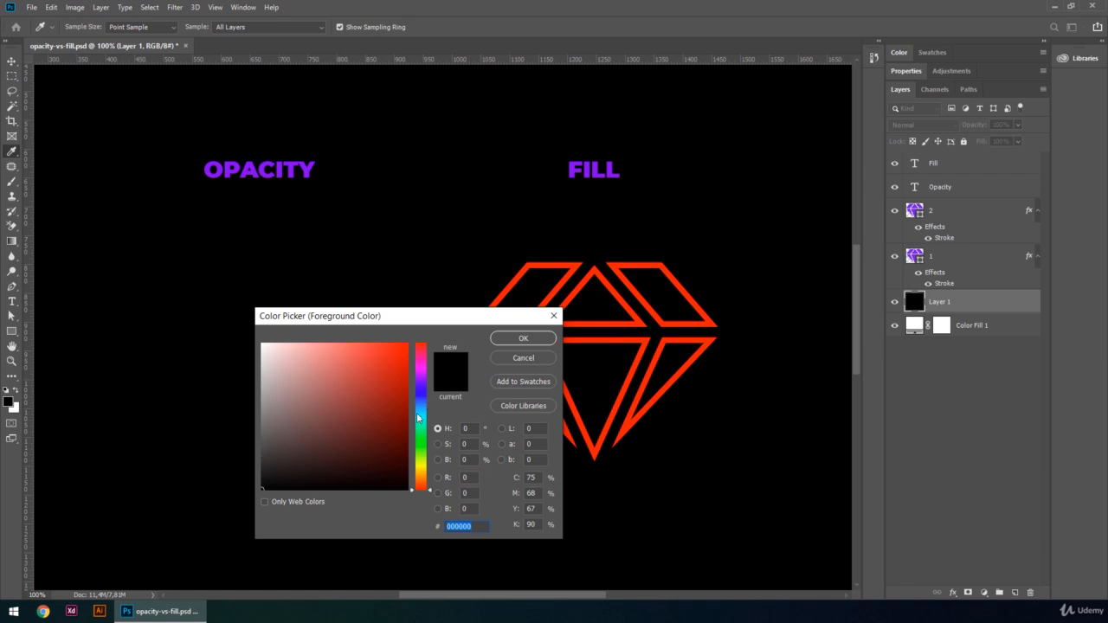
left_click_drag(417, 419, 419, 398)
left_click(386, 354)
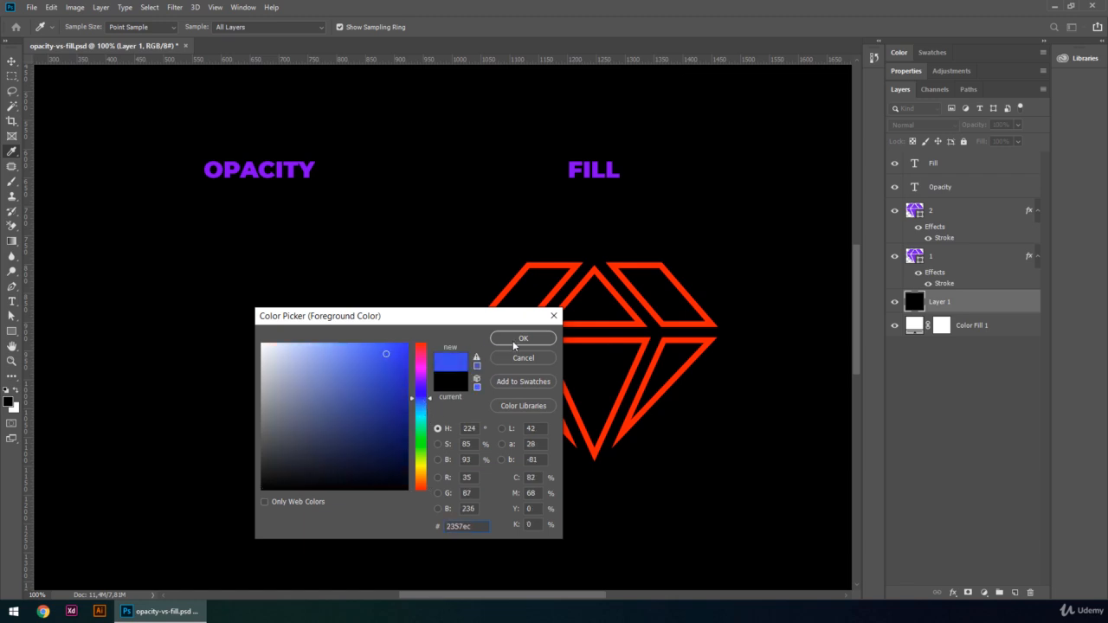
left_click(513, 342)
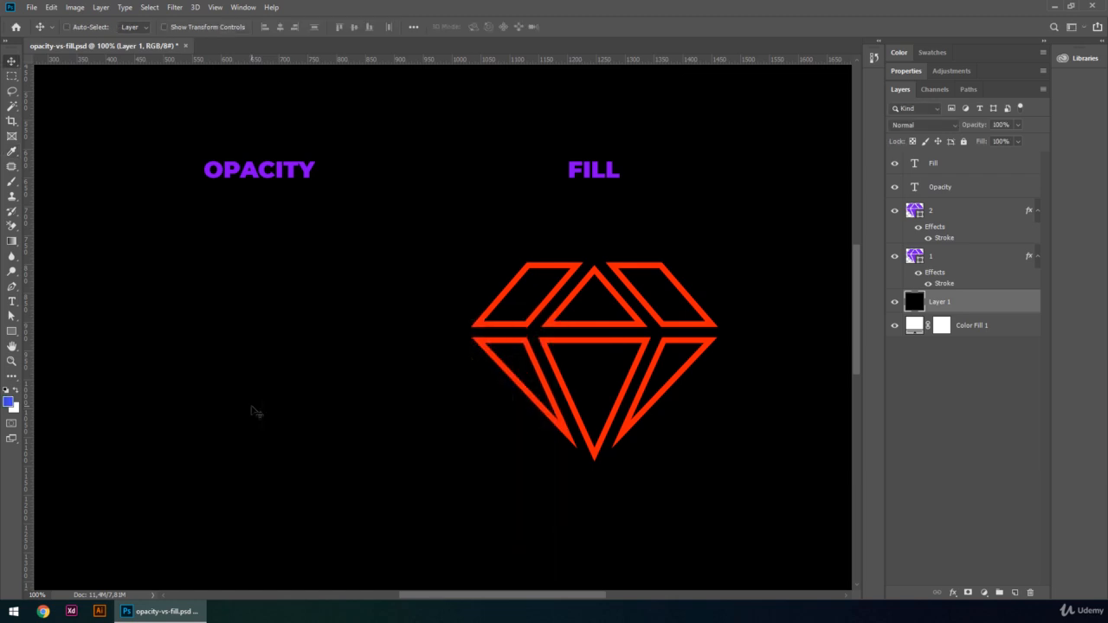
Swap the foreground and background colours, and set the new foreground colour to a bright yellow
key("x")
left_click(10, 401)
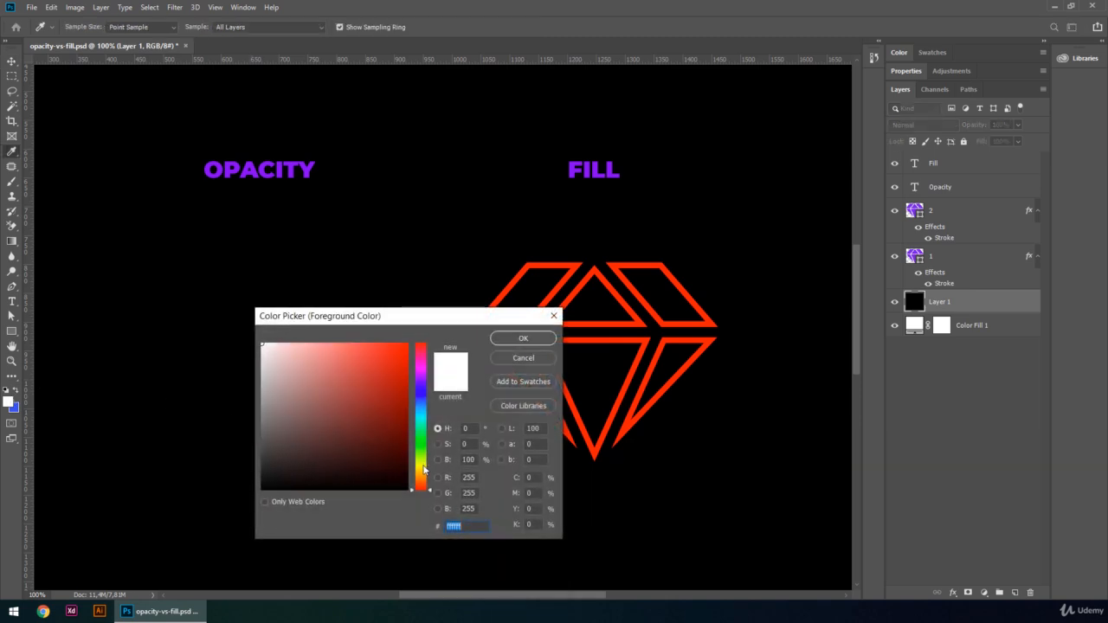
left_click(423, 465)
left_click_drag(388, 370, 390, 350)
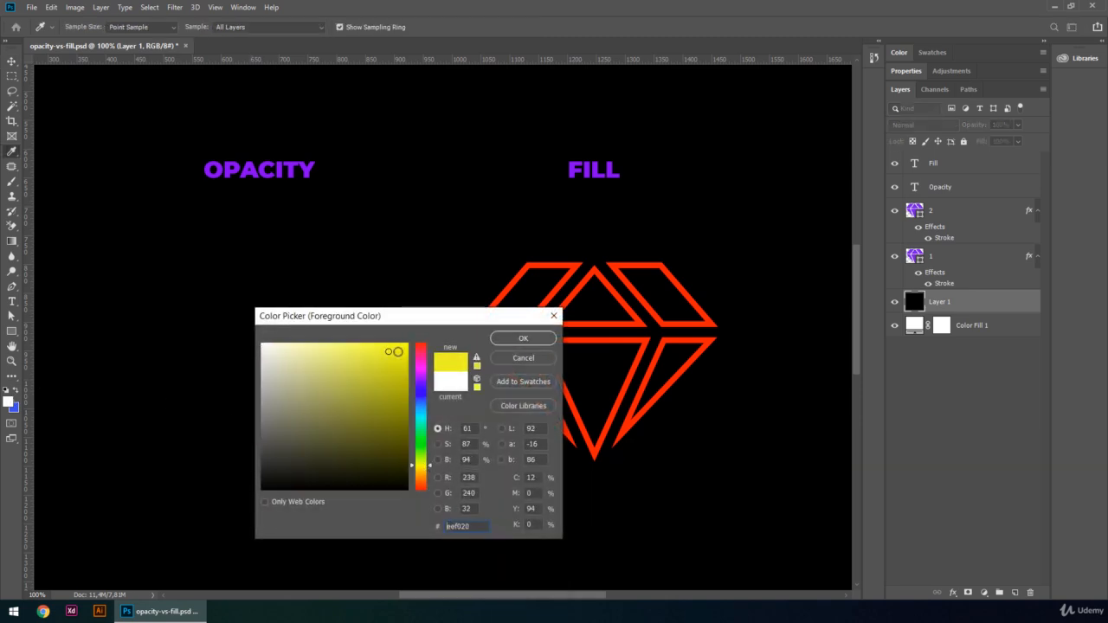
left_click(519, 340)
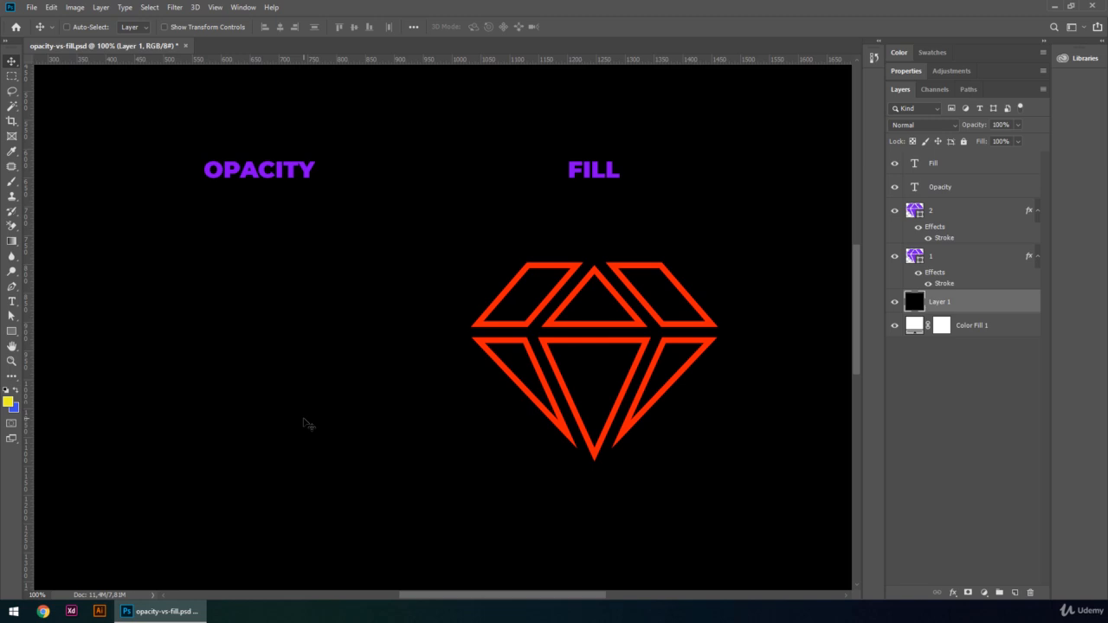
Fill the black layer alternately with the blue background colour and the yellow foreground colour, ending with yellow
key("ctrl+Delete")
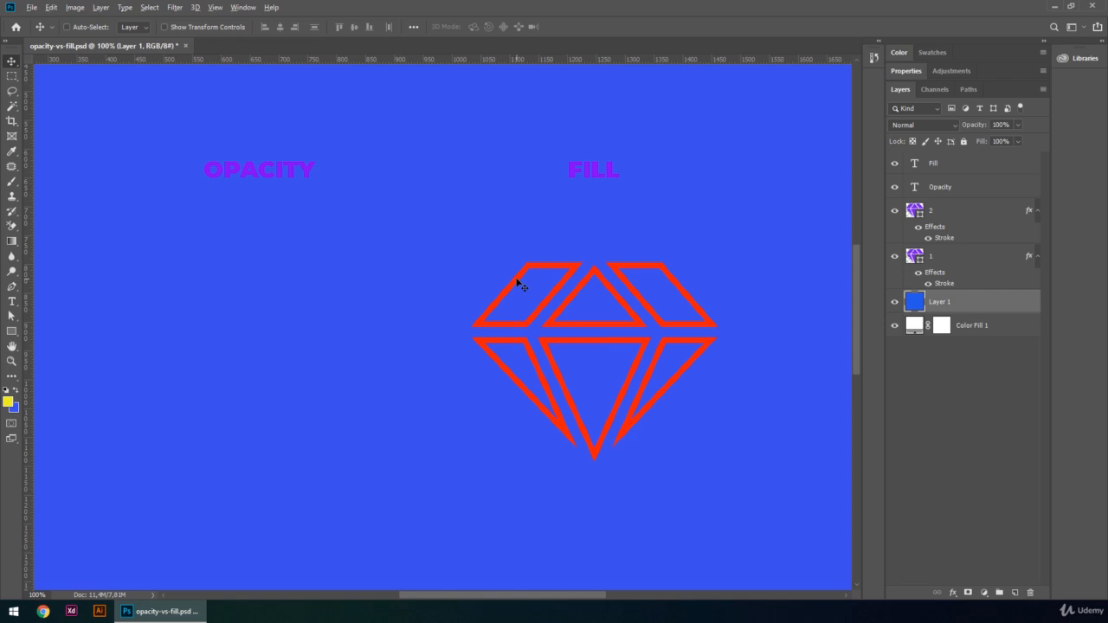
key("alt+Delete")
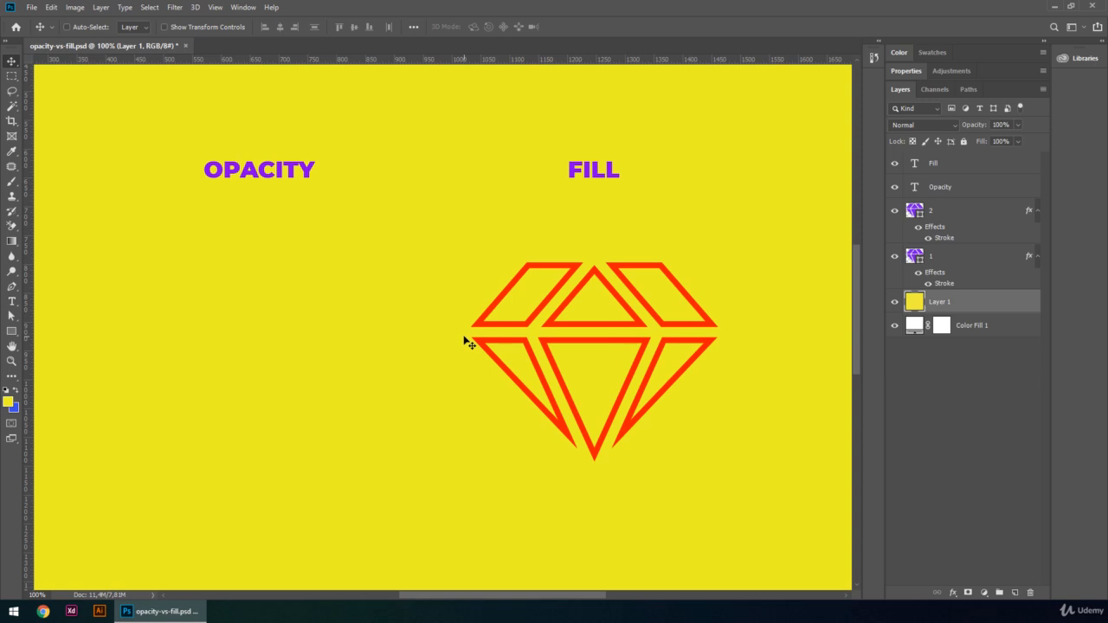
key("ctrl+Delete")
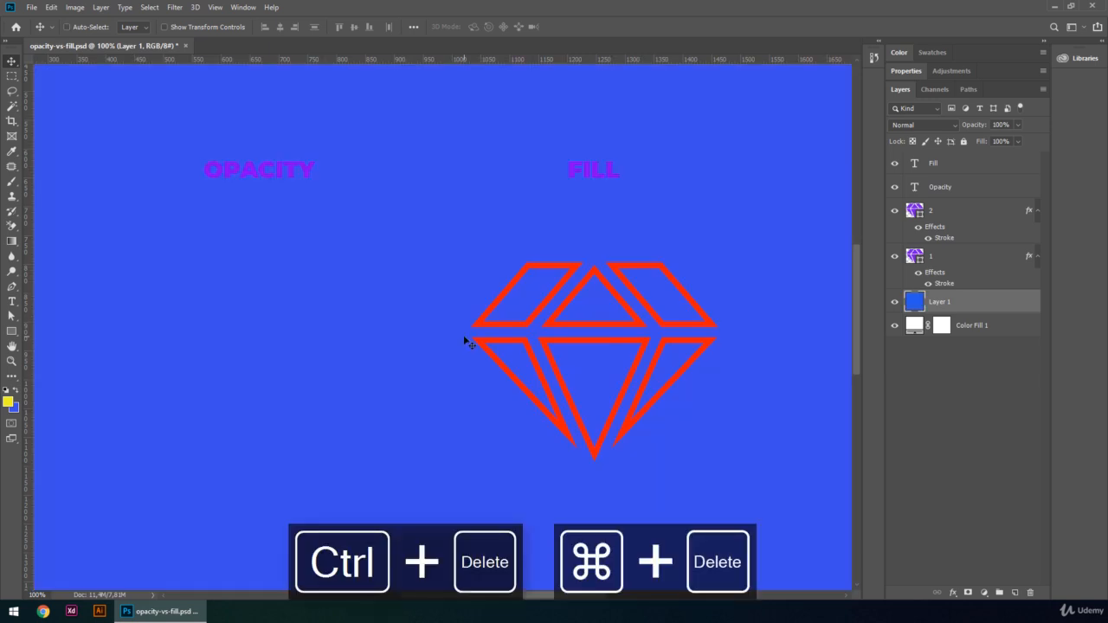
key("alt+Delete")
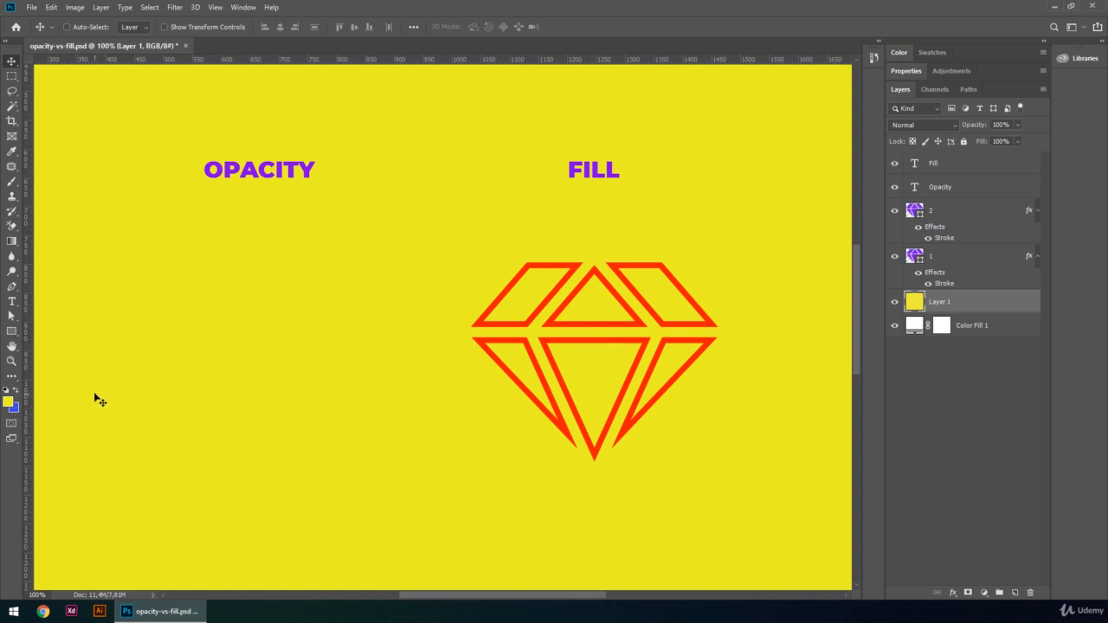
Add another layer above the yellow one and fill it with the blue background colour, followed by the yellow foreground colour
left_click(1015, 596)
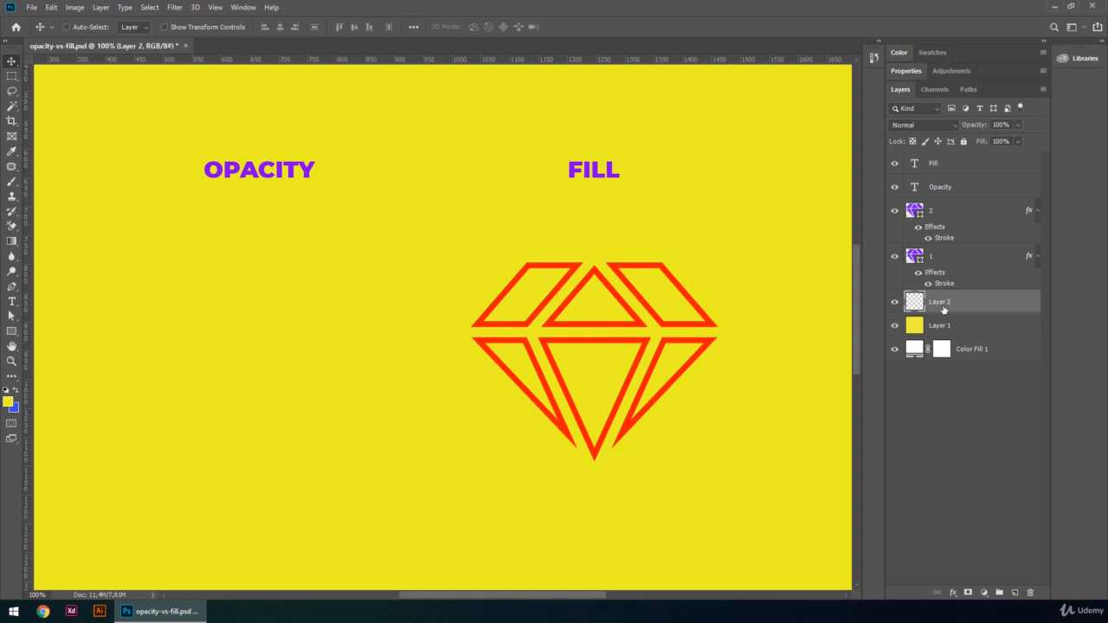
key("ctrl")
key("ctrl+Delete")
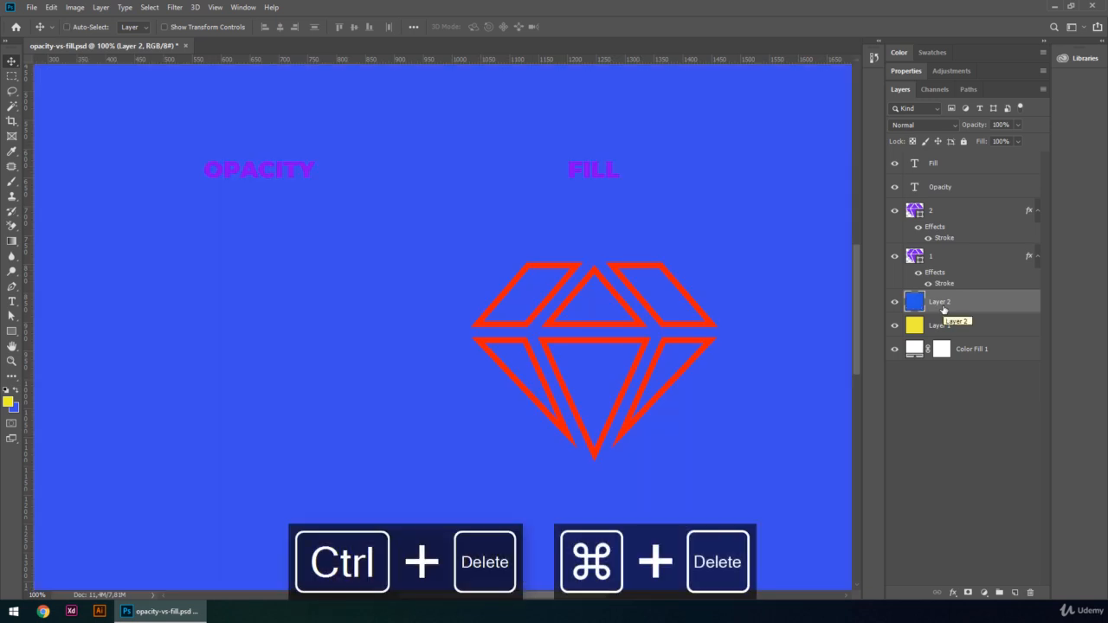
key("alt+Delete")
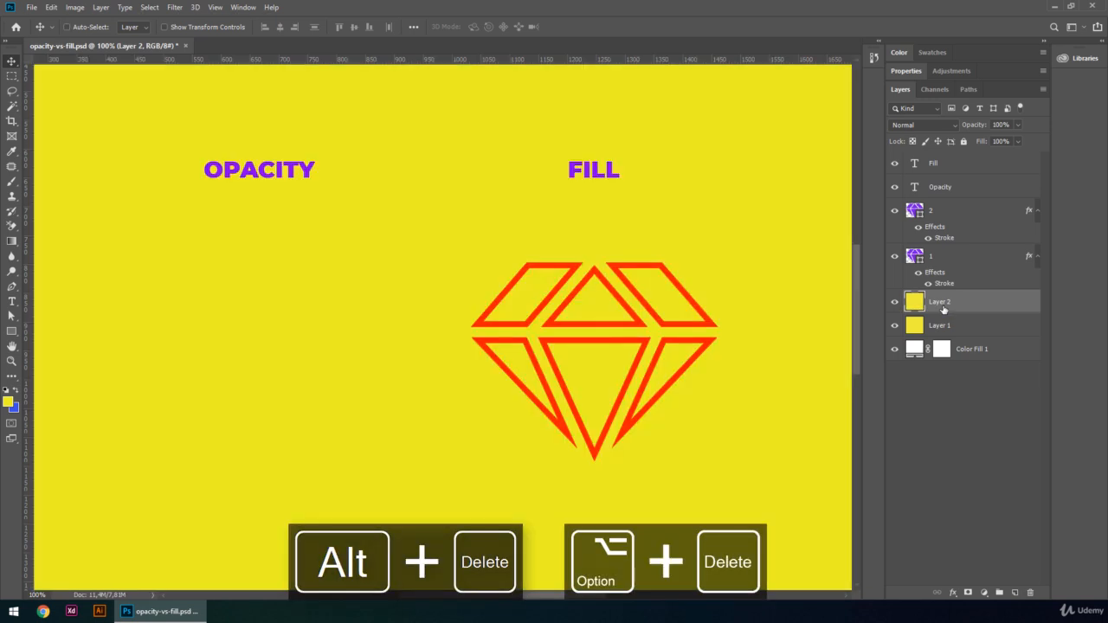